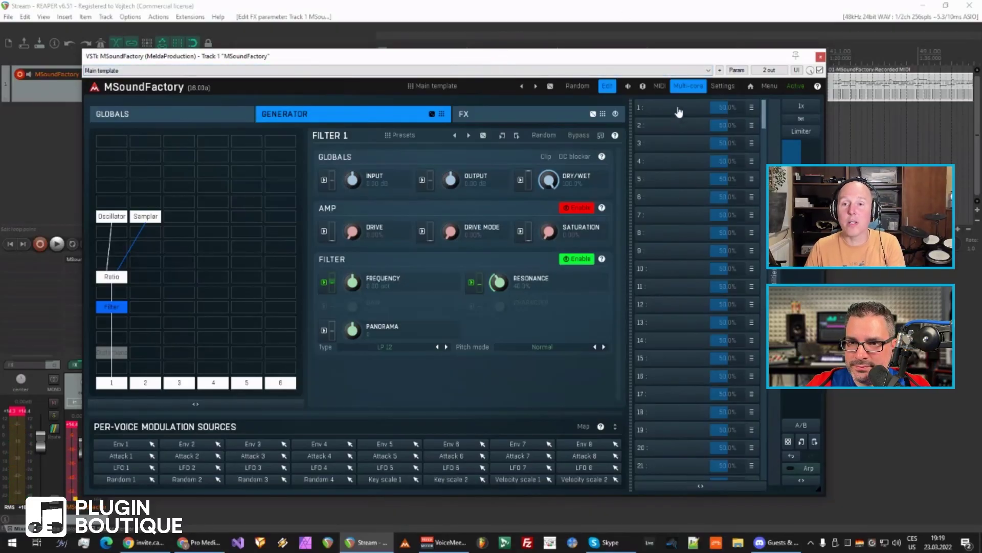
Show Oscillator 1, nudge its Shape, and clear multiparameter 1 for learning.
left_click(118, 219)
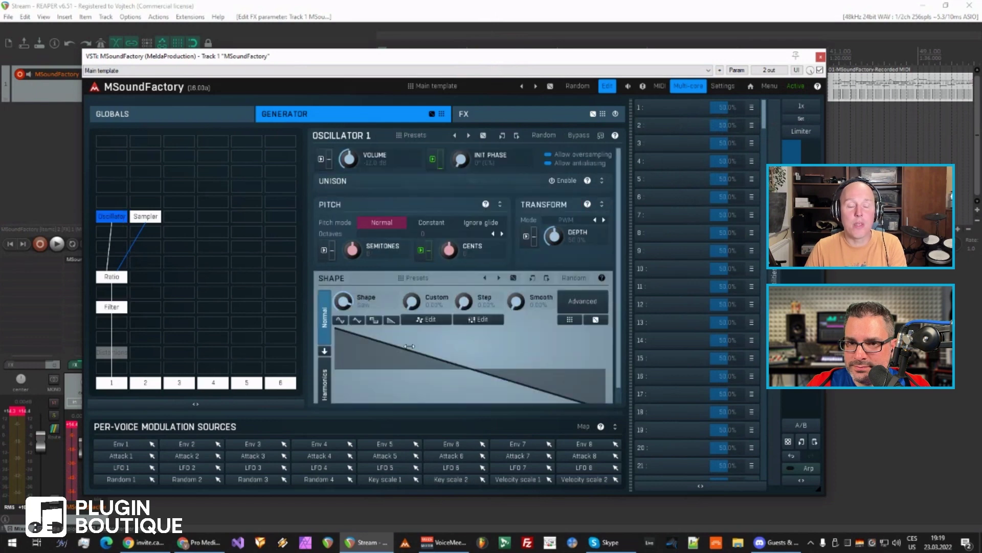
left_click_drag(343, 302, 343, 320)
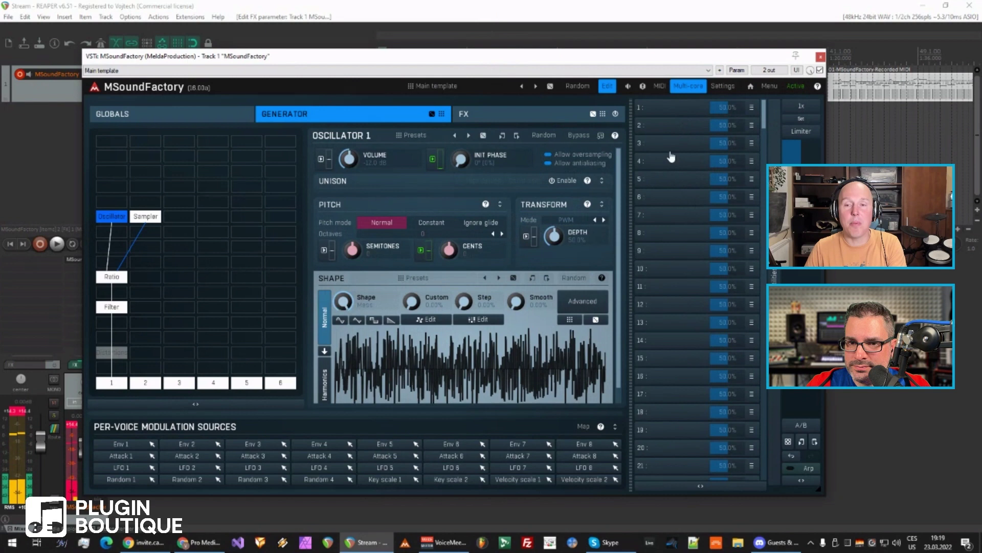
right_click(668, 116)
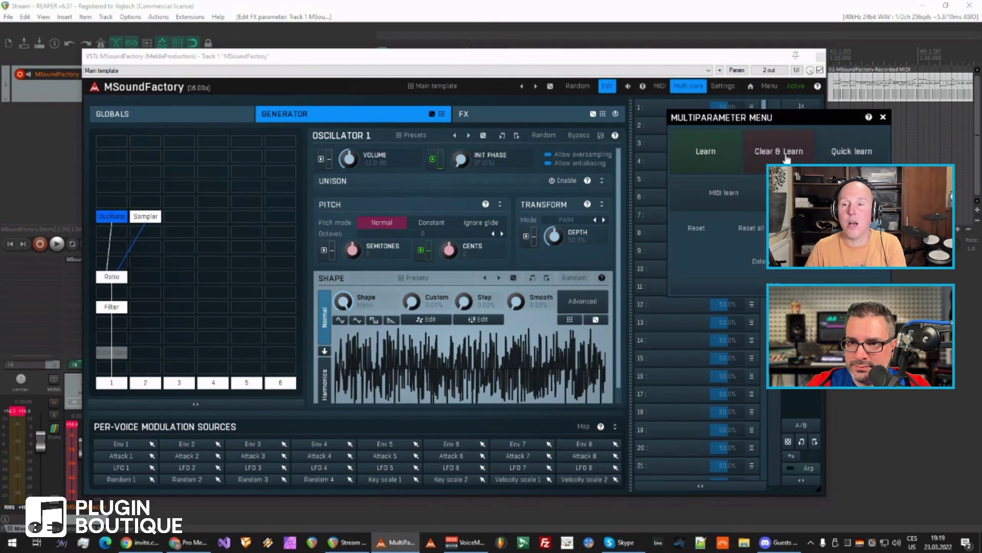
left_click(787, 157)
right_click(655, 104)
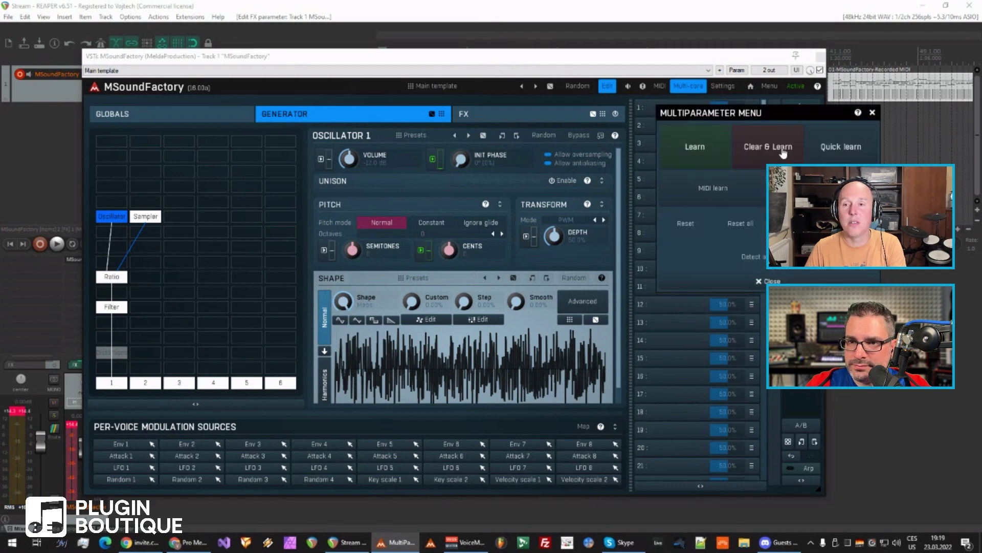
left_click(783, 152)
Cancel the stray learn and quick-learn the Shape knob into multiparameter 1.
left_click_drag(343, 308, 344, 308)
left_click(664, 113)
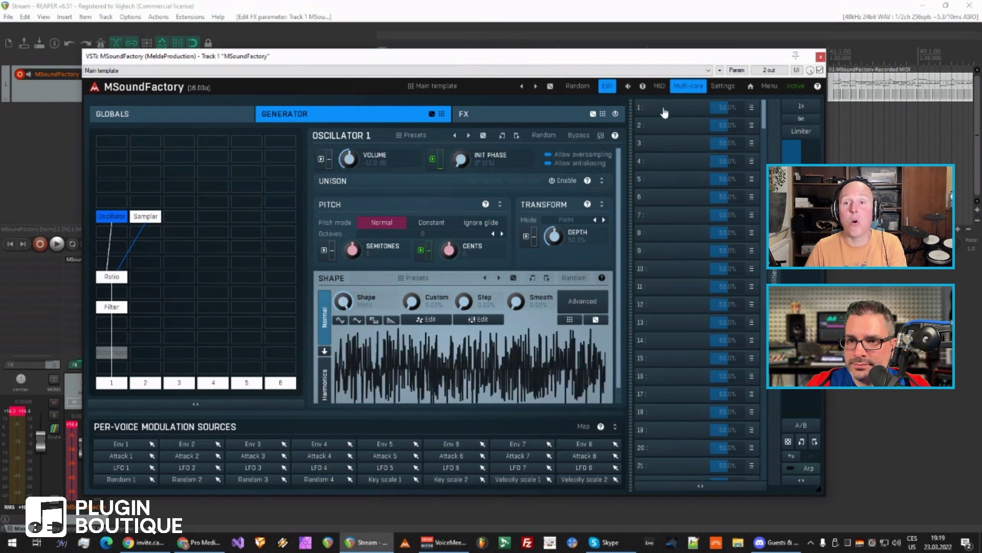
right_click(660, 109)
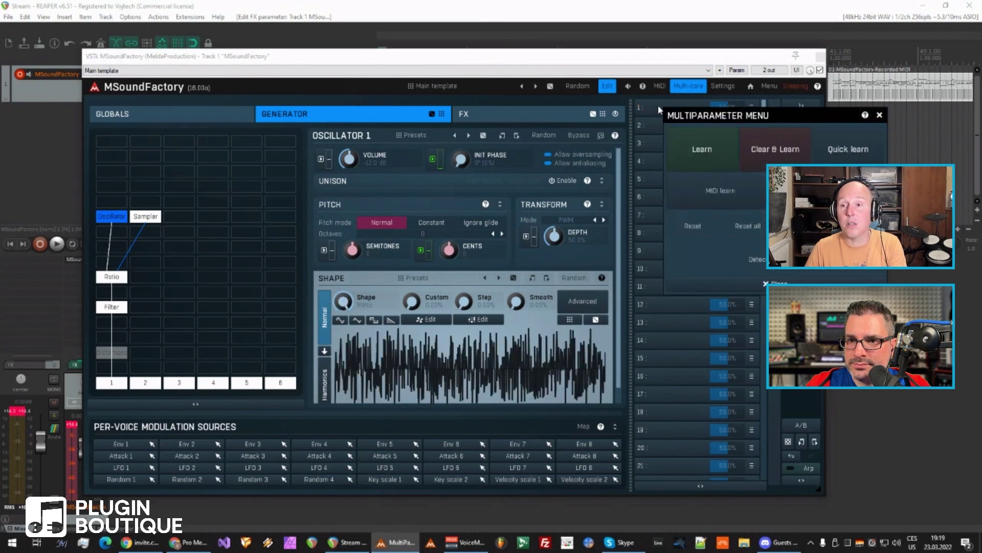
left_click(857, 150)
left_click(342, 301)
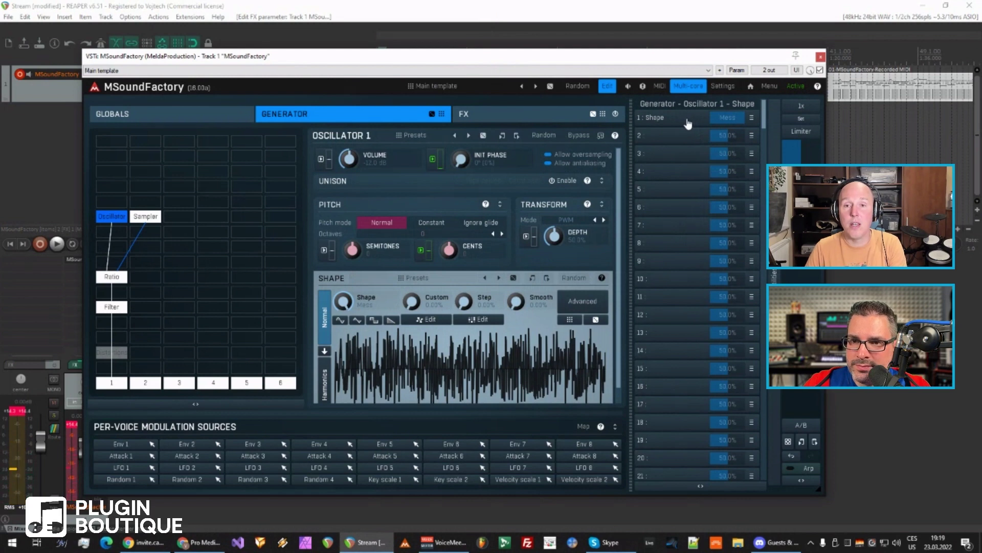
Scroll multiparameter 1 to Sine and set the Shape editor's Default slider to Sine.
double_click(724, 117)
key("Escape")
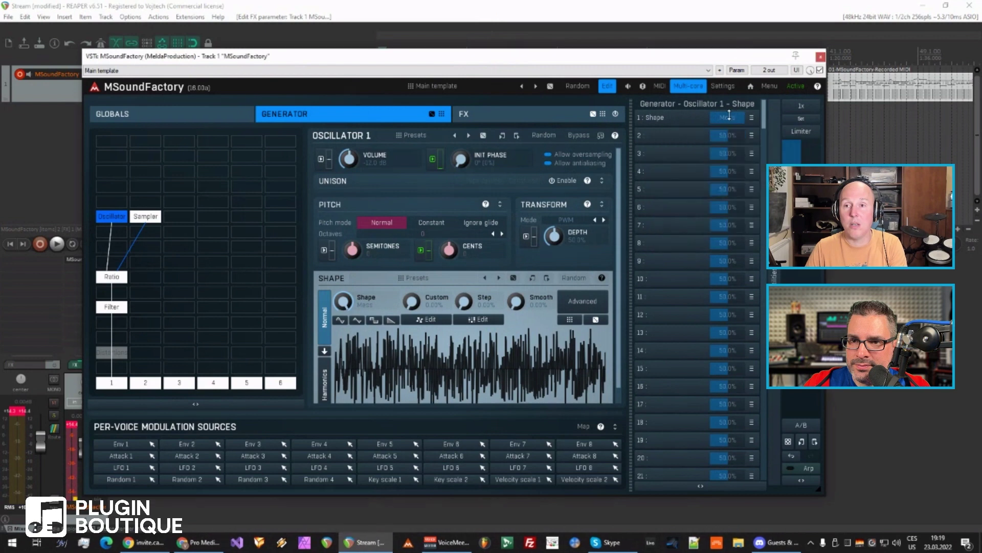
scroll(730, 115, "up", 4)
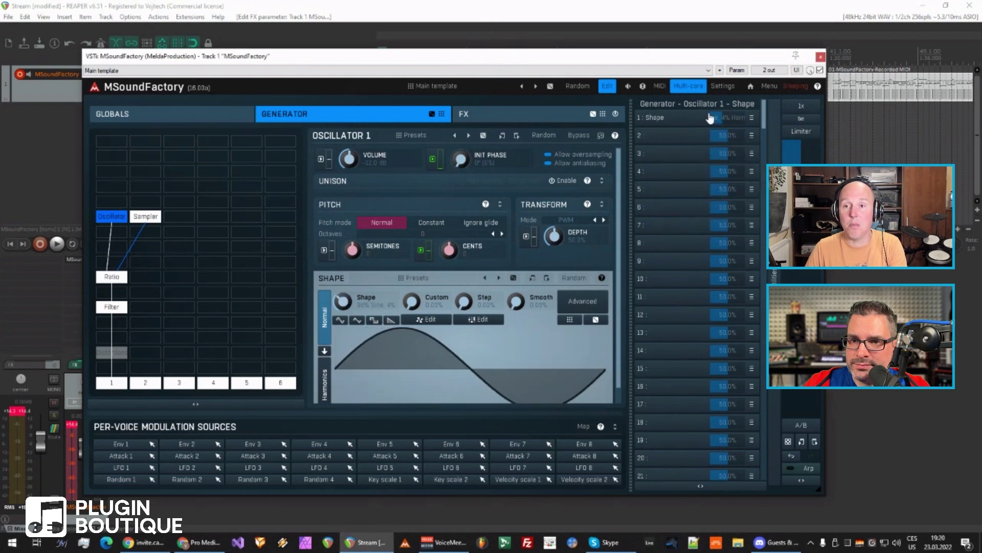
left_click(680, 116)
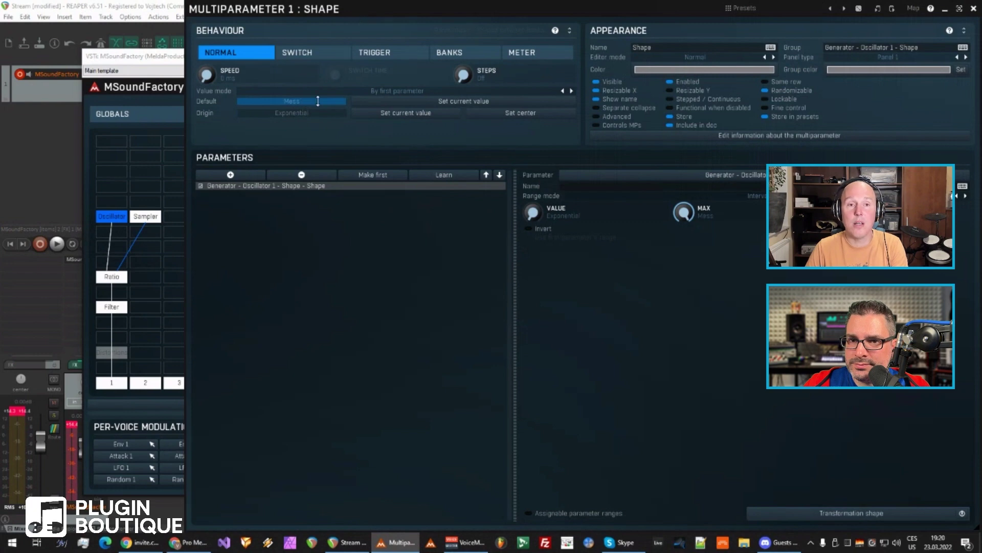
mouse_move(319, 105)
scroll(319, 105, "down", 5)
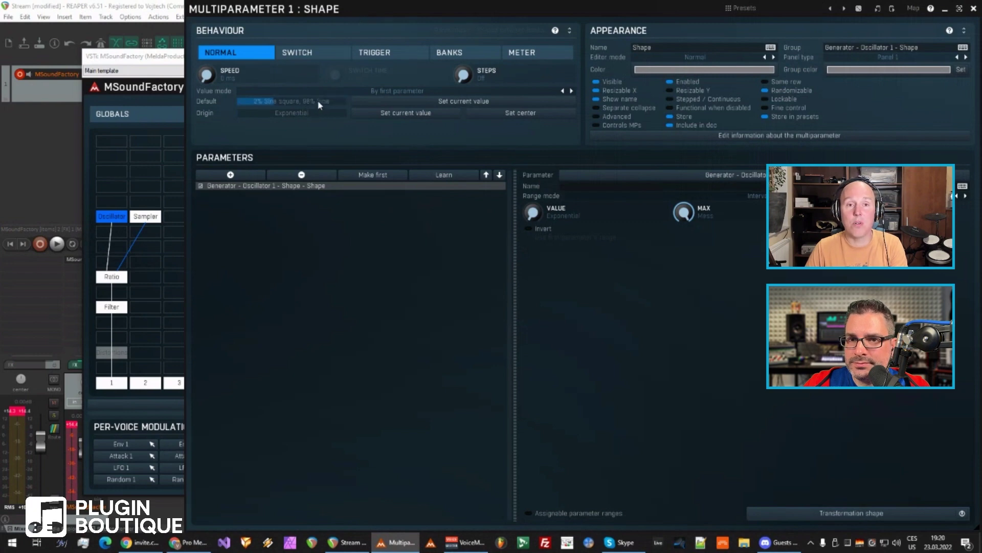
left_click(974, 9)
scroll(734, 110, "up", 2)
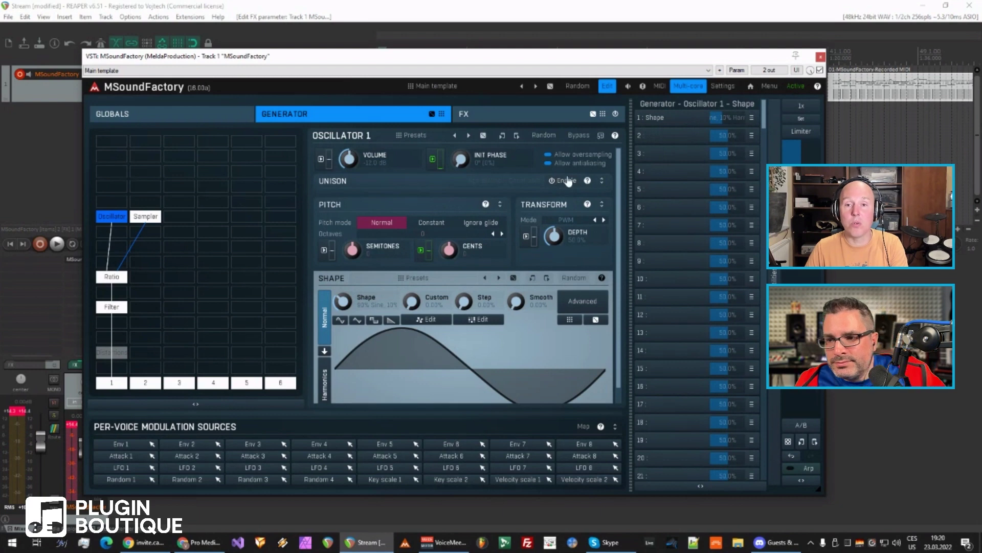
Link multiparameter 2 to Oscillator 1's Unison enable by learning its toggle.
right_click(666, 137)
left_click(703, 174)
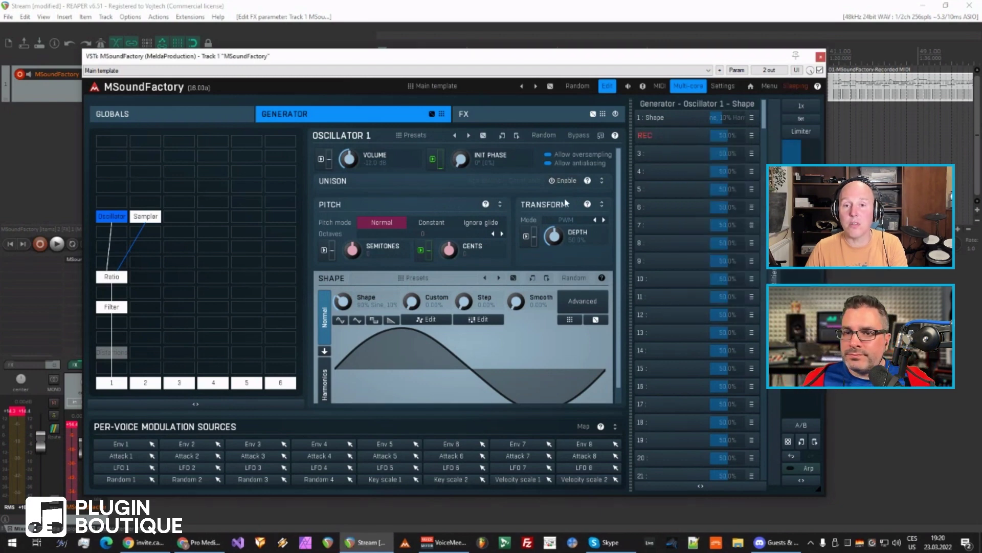
left_click(562, 181)
left_click(560, 184)
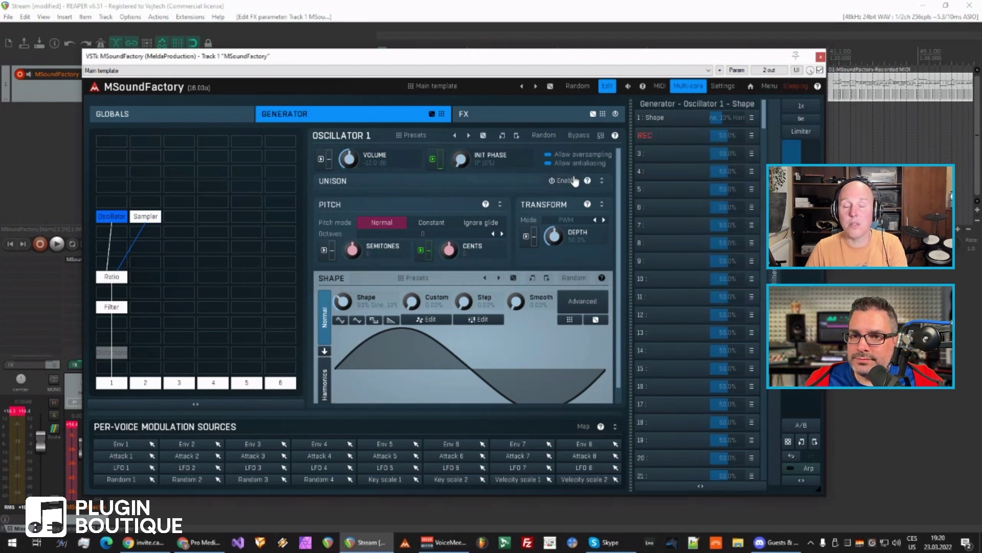
left_click(680, 136)
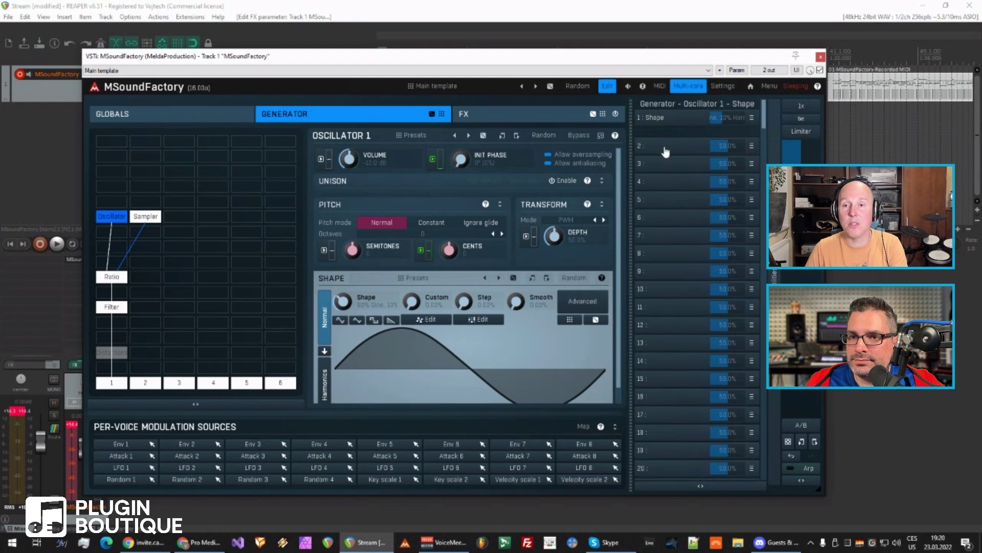
Name multiparameter 2 'Unison' and put it in the 'Oscillator' group.
double_click(664, 146)
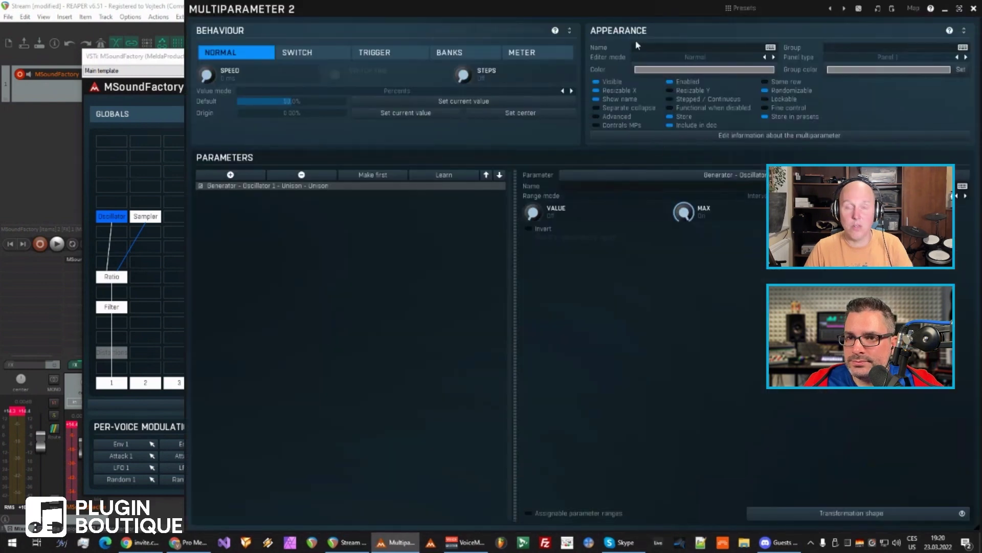
type("Unison")
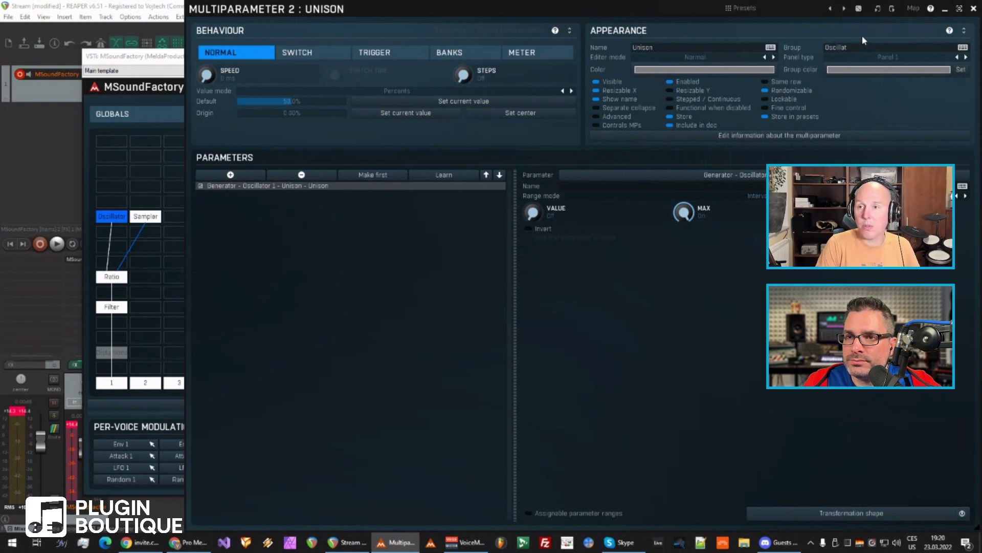
key("ctrl+a")
key("ctrl+c")
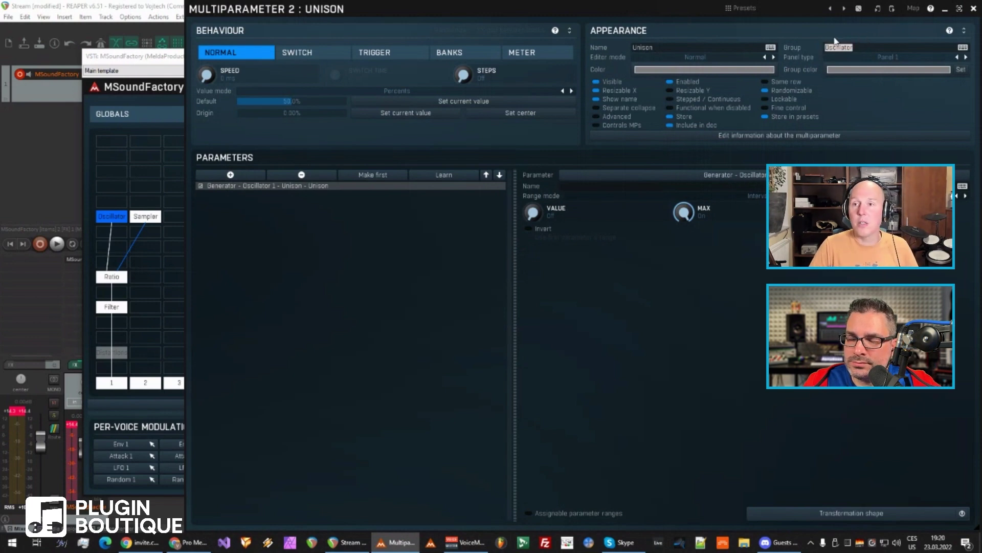
type("Oscillator")
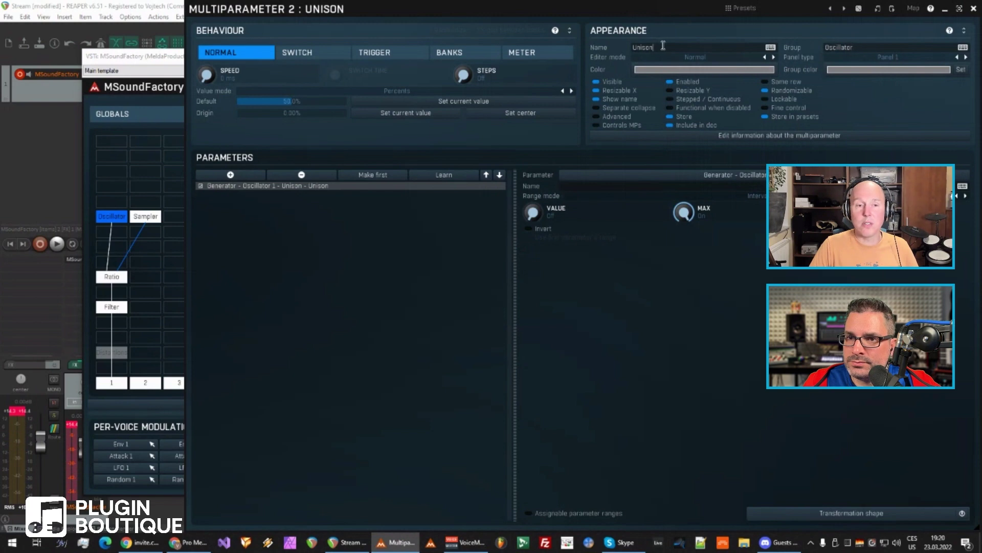
key("Escape")
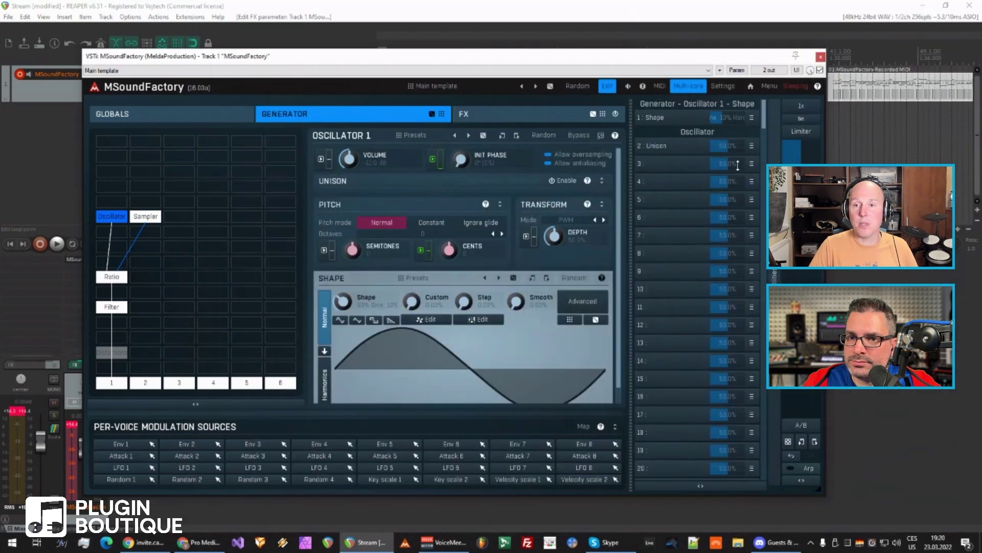
Put the Shape multiparameter into the 'Oscillator' group as well.
left_click(681, 119)
key("ctrl+a")
key("ctrl+v")
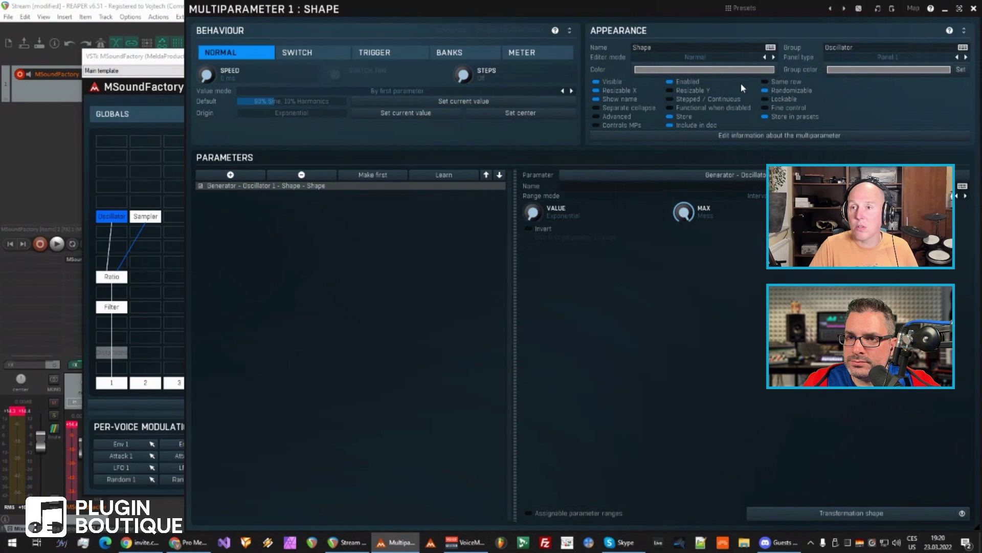
key("Escape")
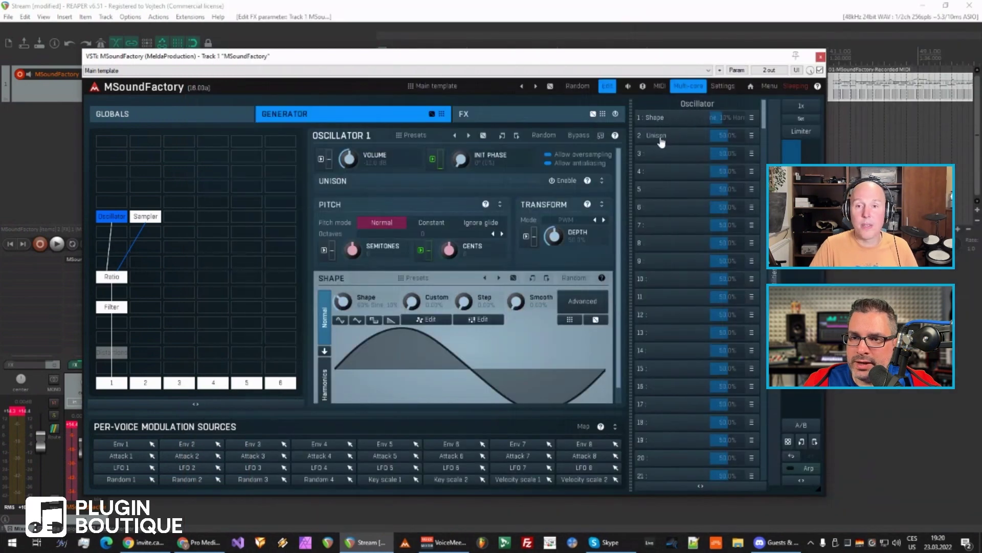
Make the Unison multiparameter an on/off switch and test toggling Unison off and on.
left_click(684, 142)
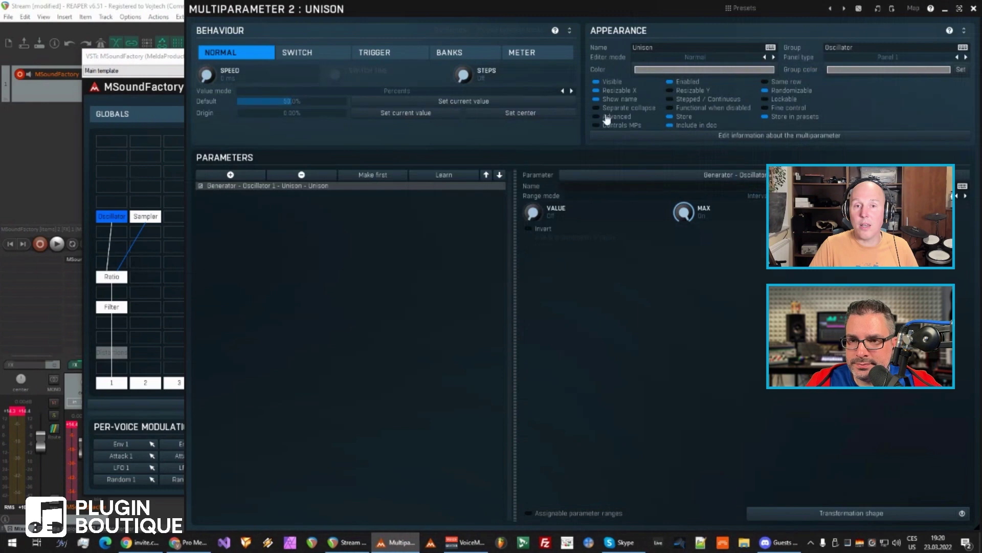
left_click(306, 54)
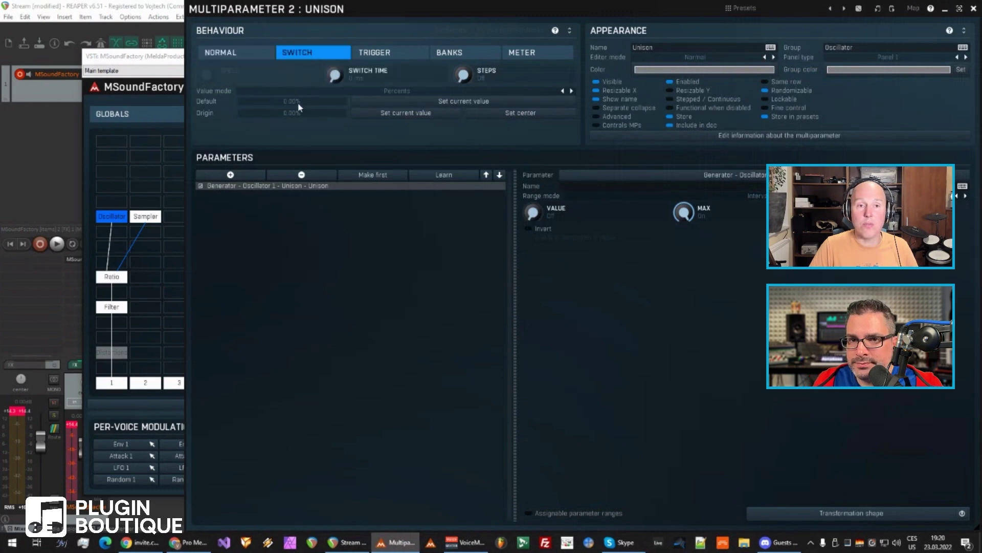
key("Escape")
left_click(726, 139)
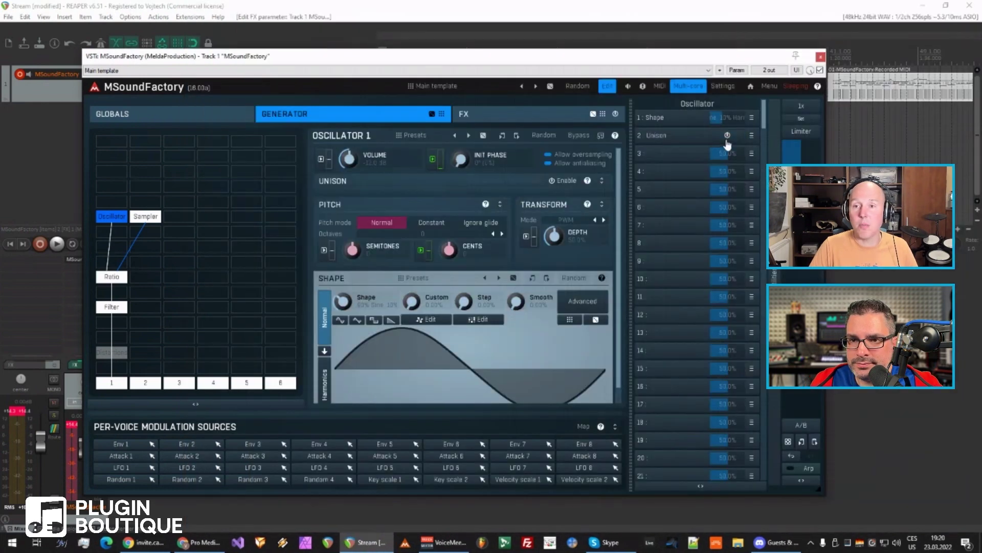
left_click(731, 137)
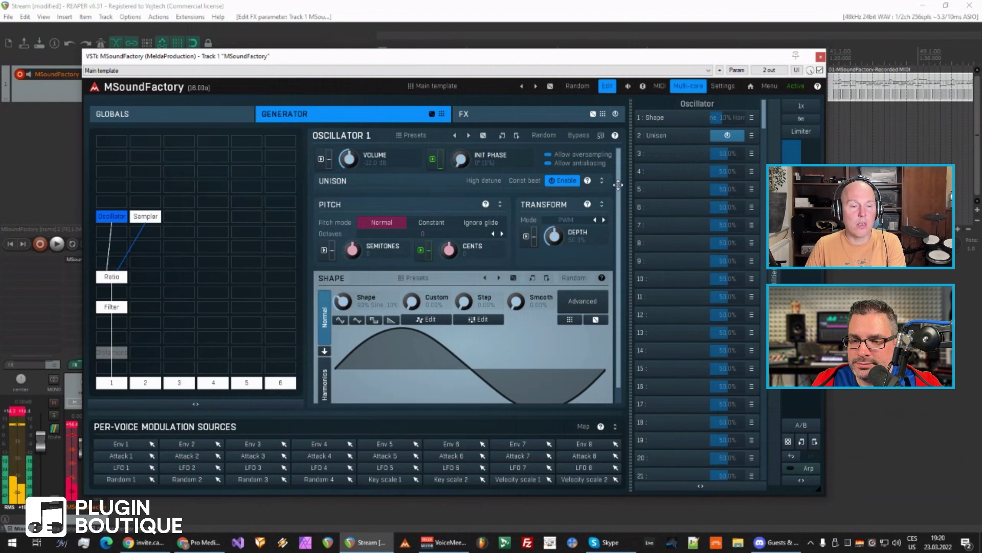
Lower Filter 1 Frequency to -2.53 oct, then scroll Shape toward Sine square and open its settings.
left_click(111, 307)
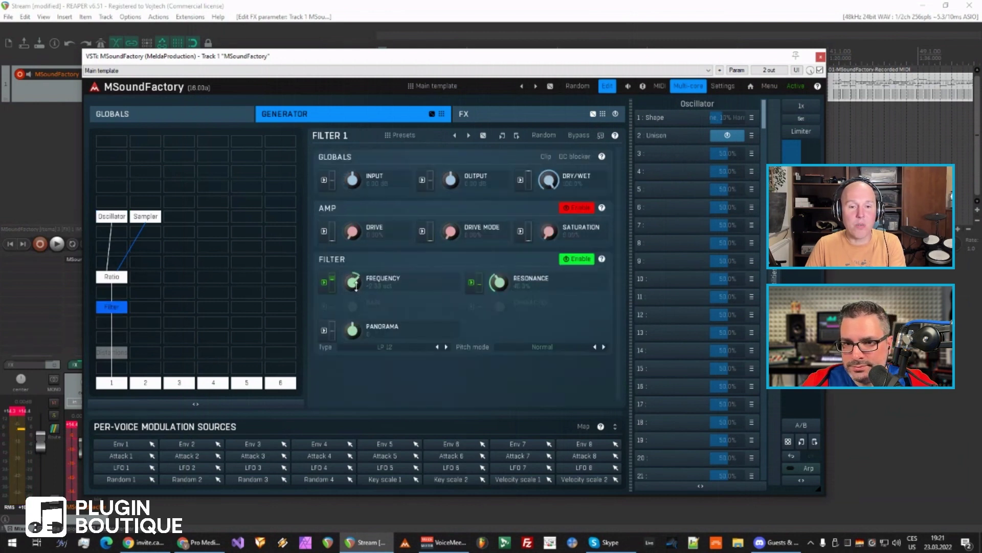
left_click_drag(355, 286, 355, 287)
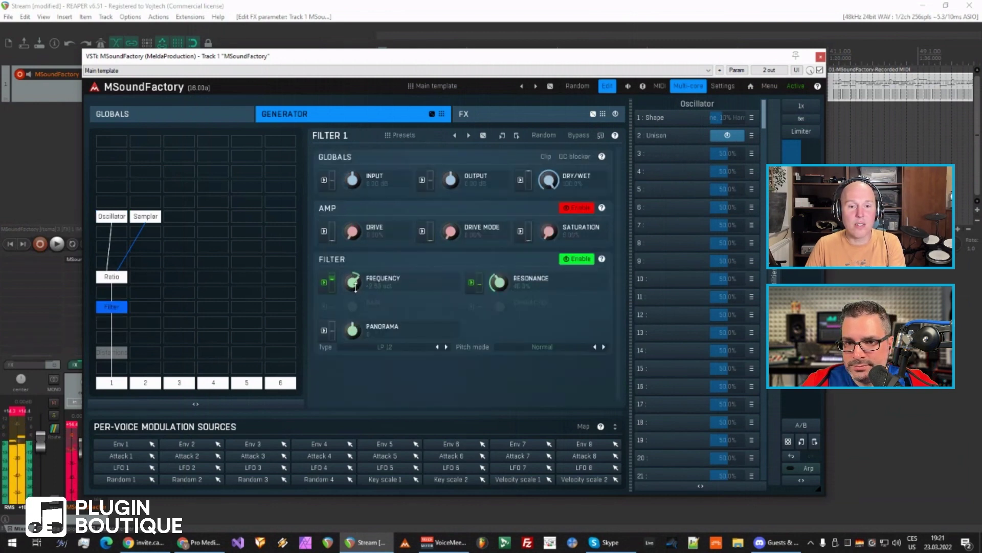
left_click(144, 217)
left_click(117, 216)
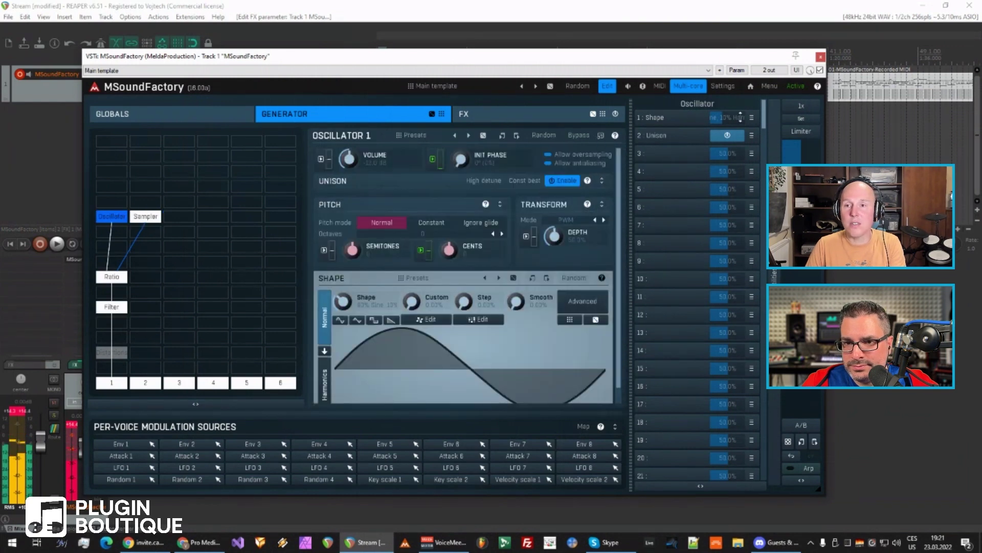
scroll(743, 120, "up", 5)
scroll(743, 120, "down", 3)
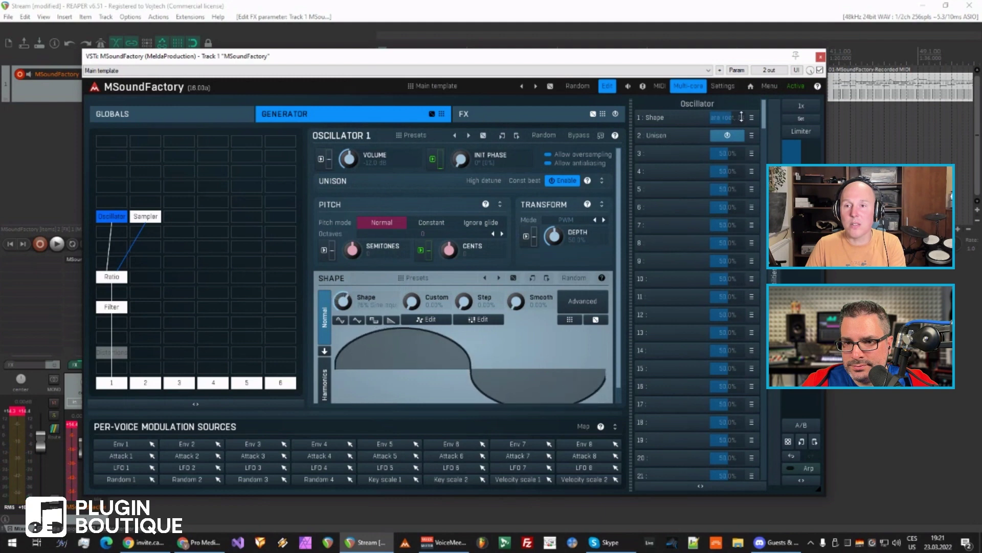
left_click(662, 122)
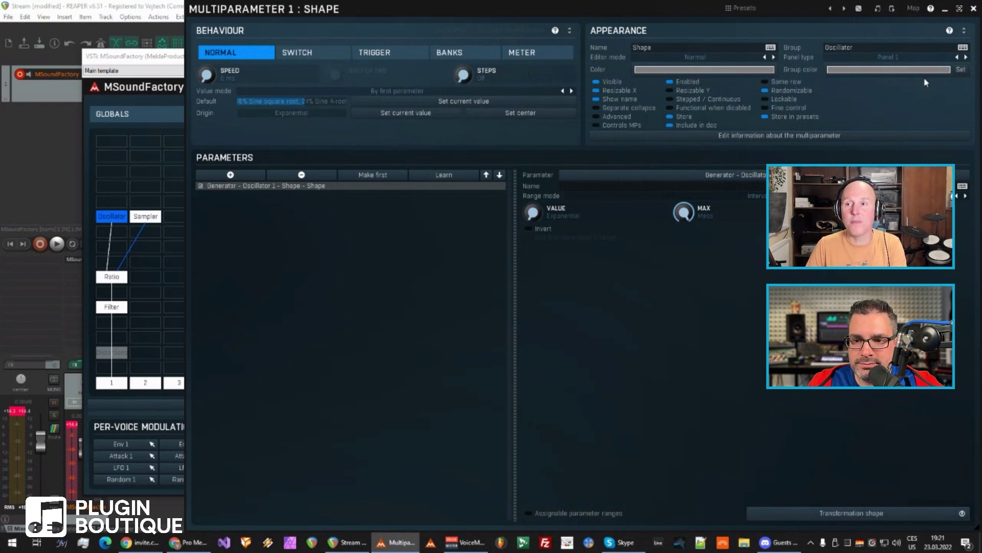
Close the Shape editor, toggle Unison off and on, and expand the Unison section.
left_click(974, 9)
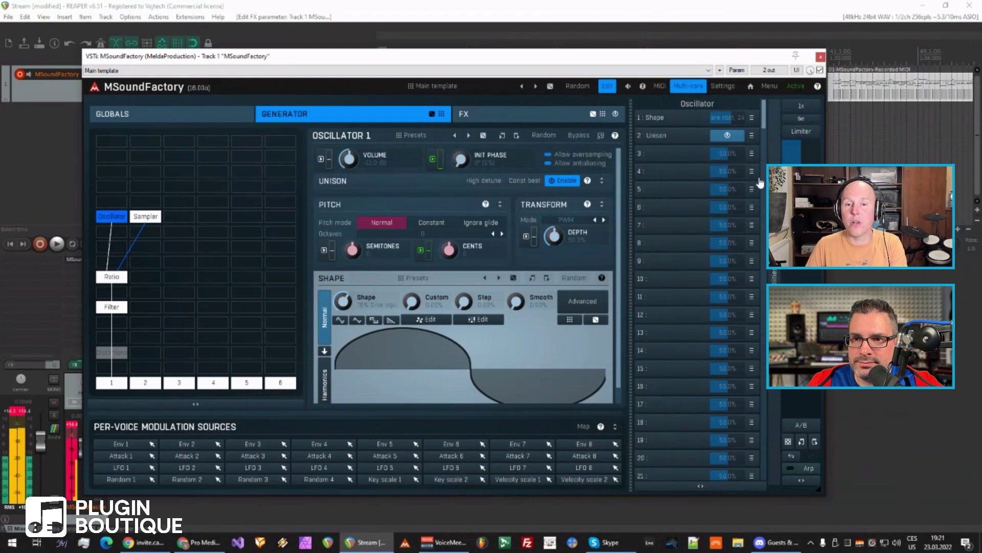
left_click(727, 135)
left_click(726, 135)
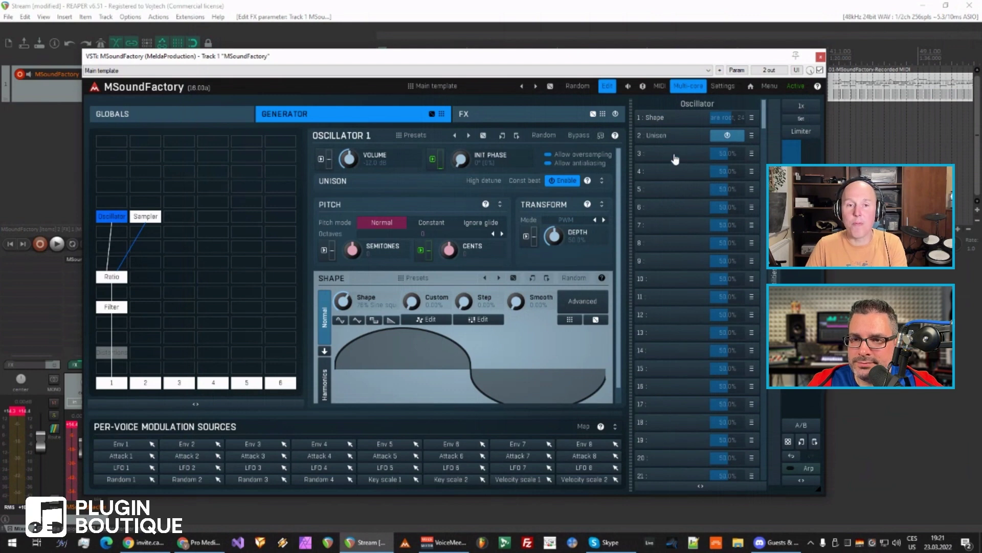
left_click(369, 179)
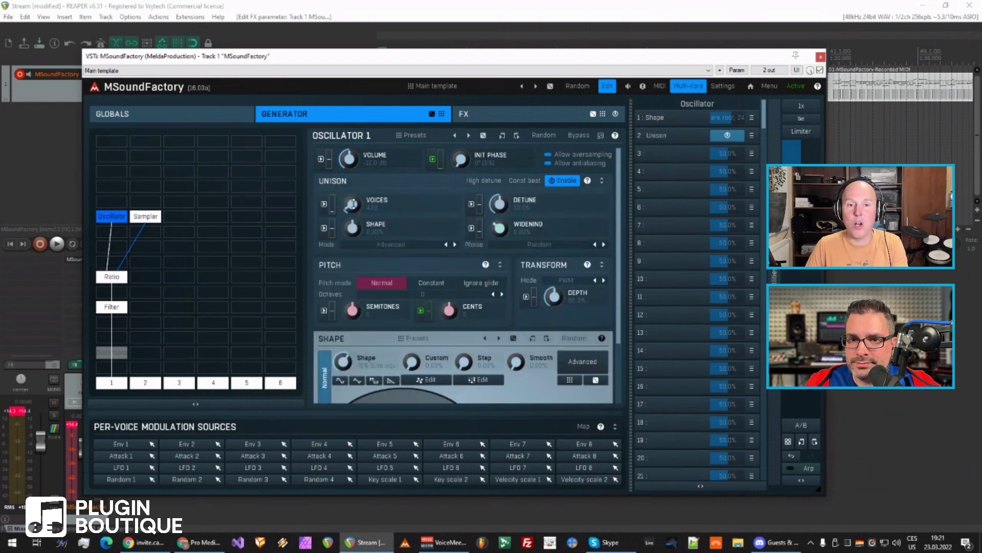
scroll(357, 208, "up", 2)
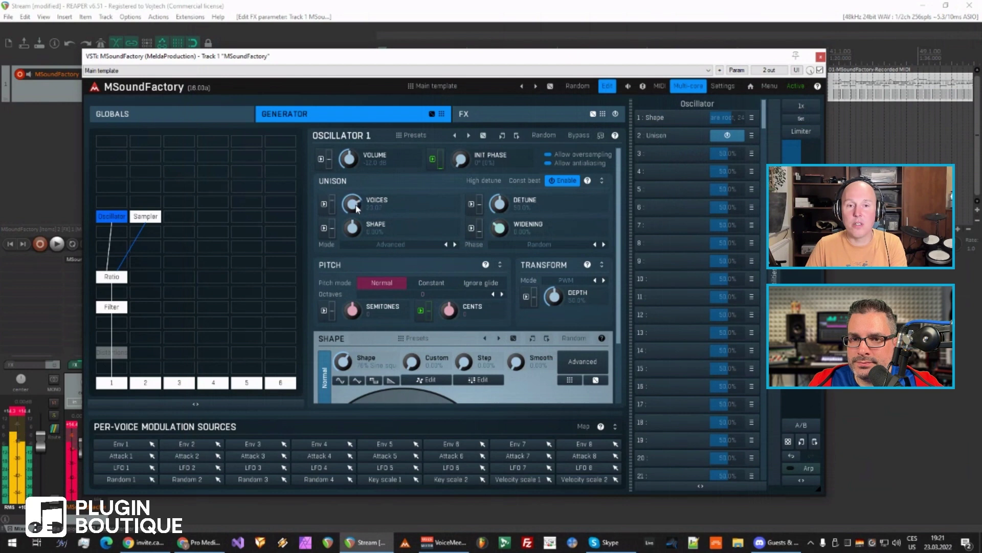
scroll(357, 208, "down", 2)
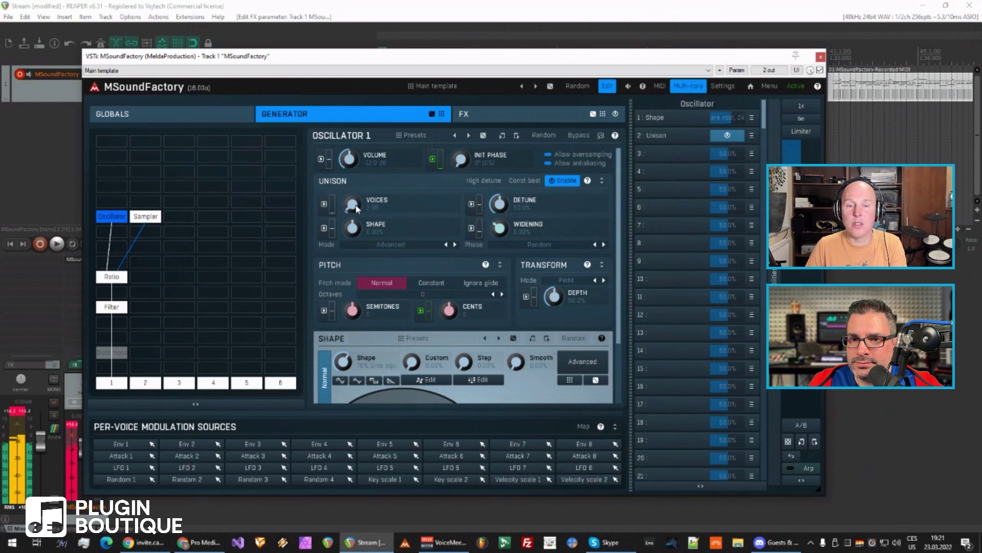
scroll(357, 208, "down", 2)
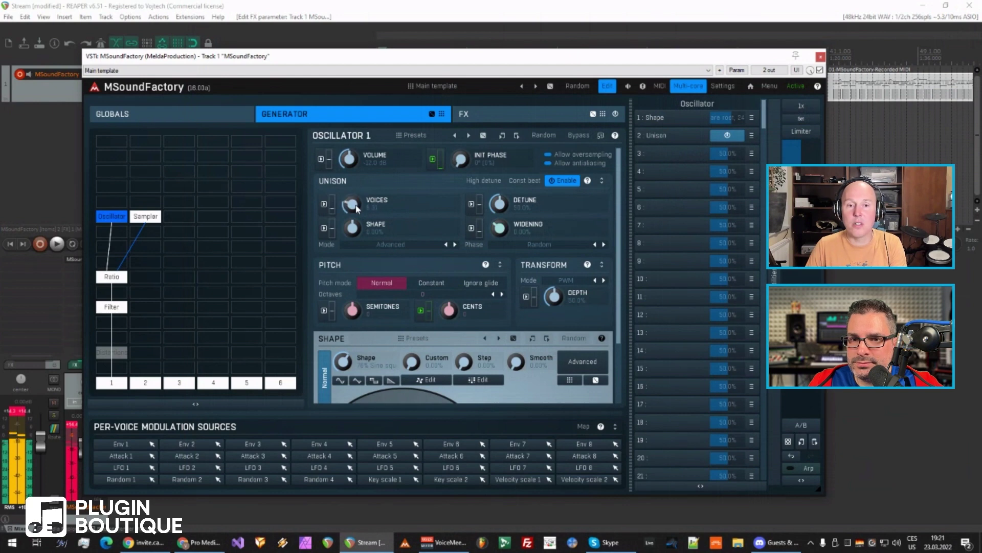
Learn unison Voices at 8 into multiparameter 3, then drag slot 3 down to 0%.
left_click(675, 159)
left_click(713, 196)
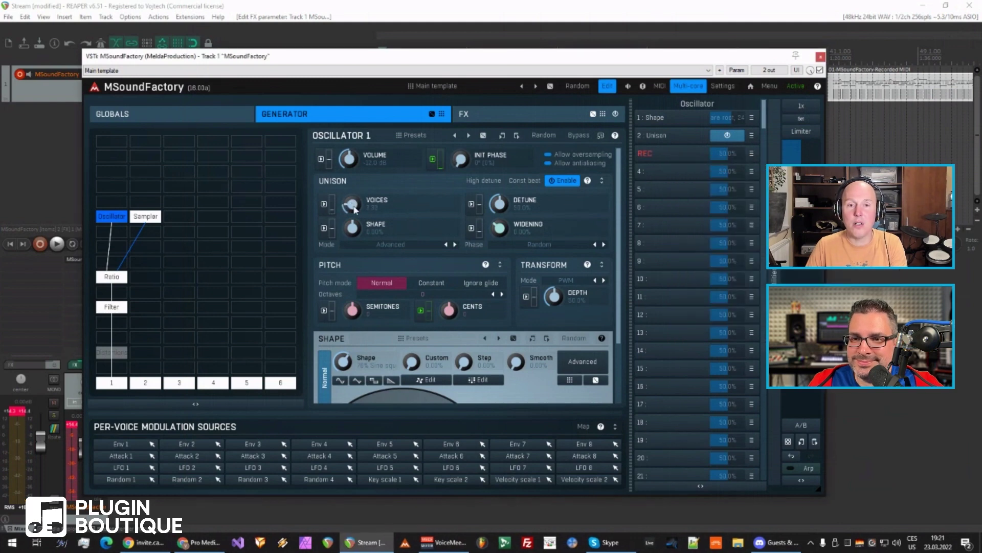
double_click(404, 203)
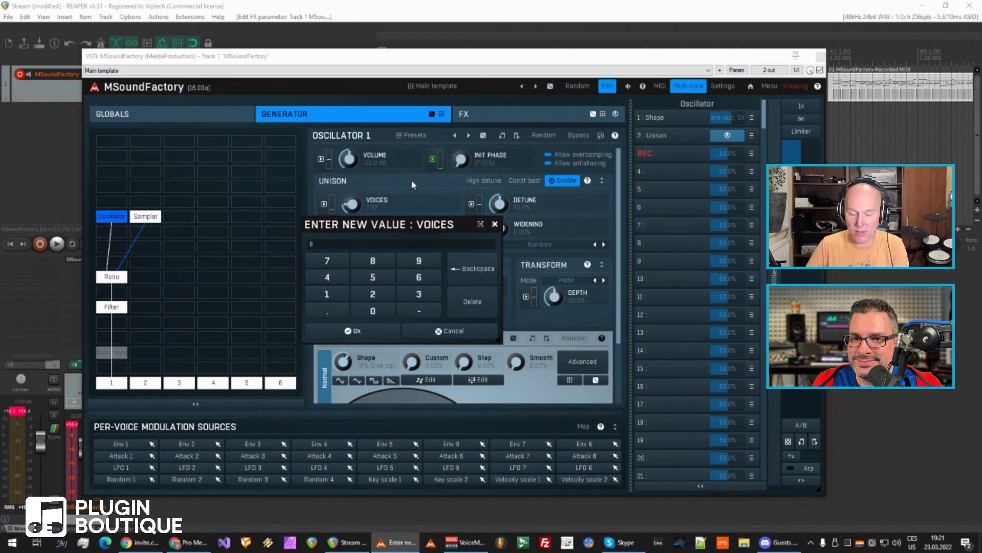
key("Return")
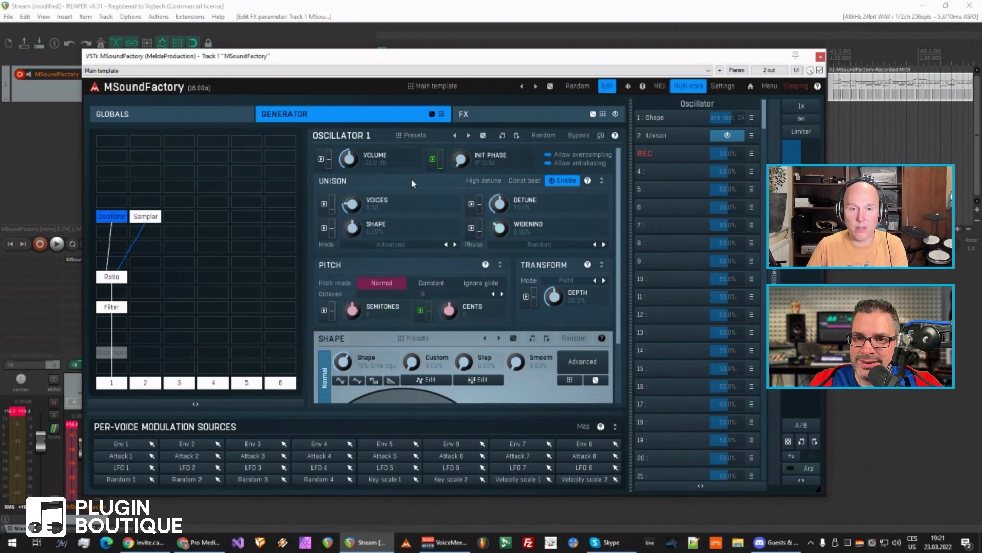
left_click(659, 153)
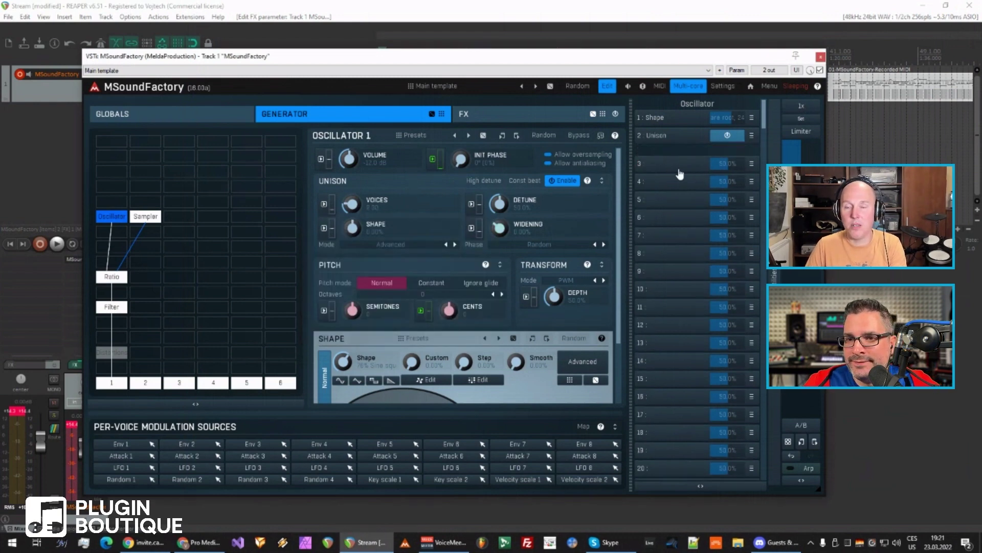
left_click_drag(718, 164, 733, 164)
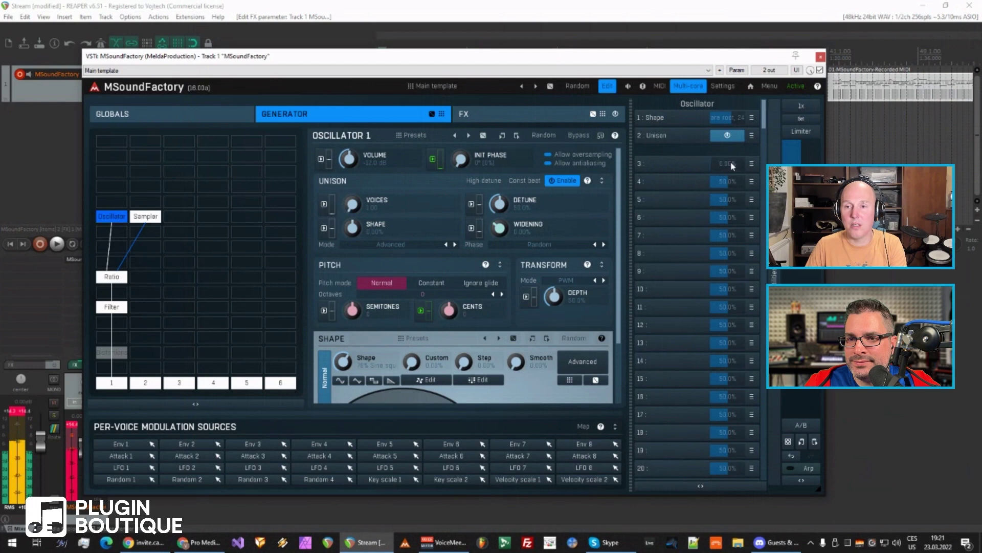
Reset slot 3 to 50%, name it 'Voices' and place it in the Oscillator group.
double_click(733, 165)
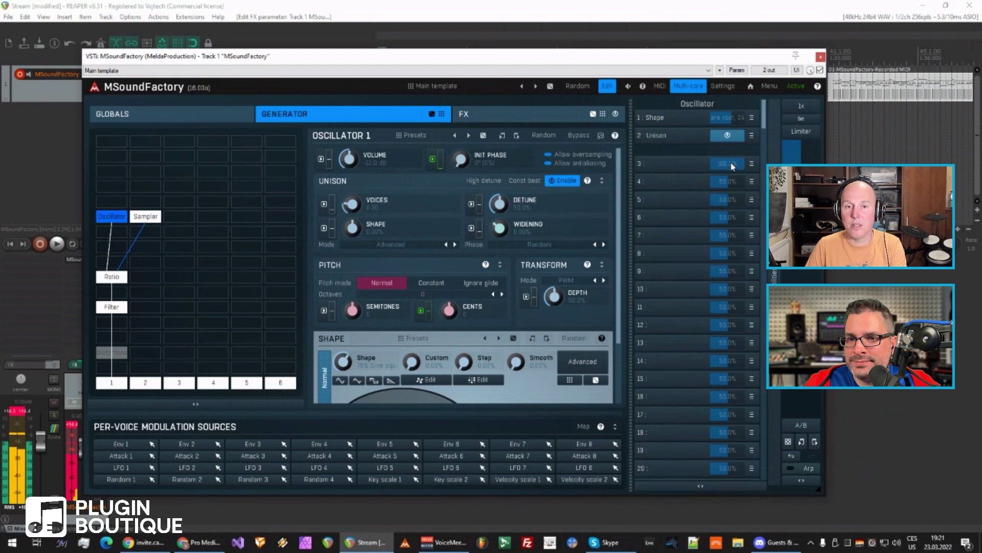
left_click(691, 172)
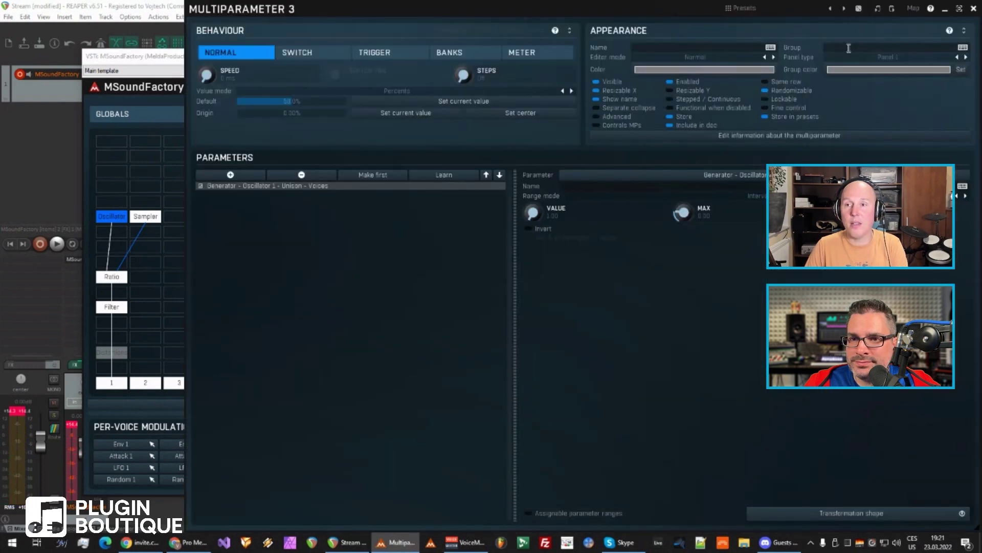
type("Oscillator")
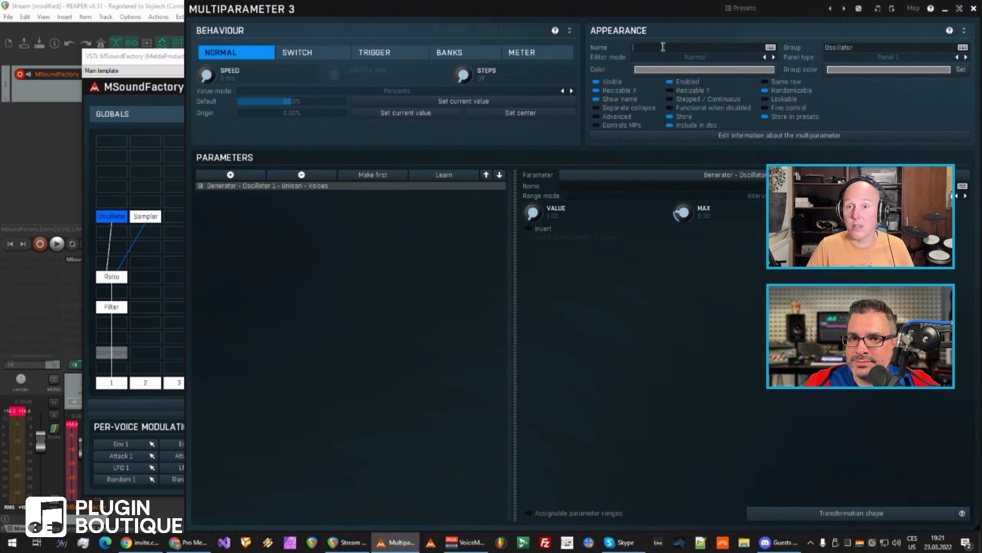
type("Voicesd")
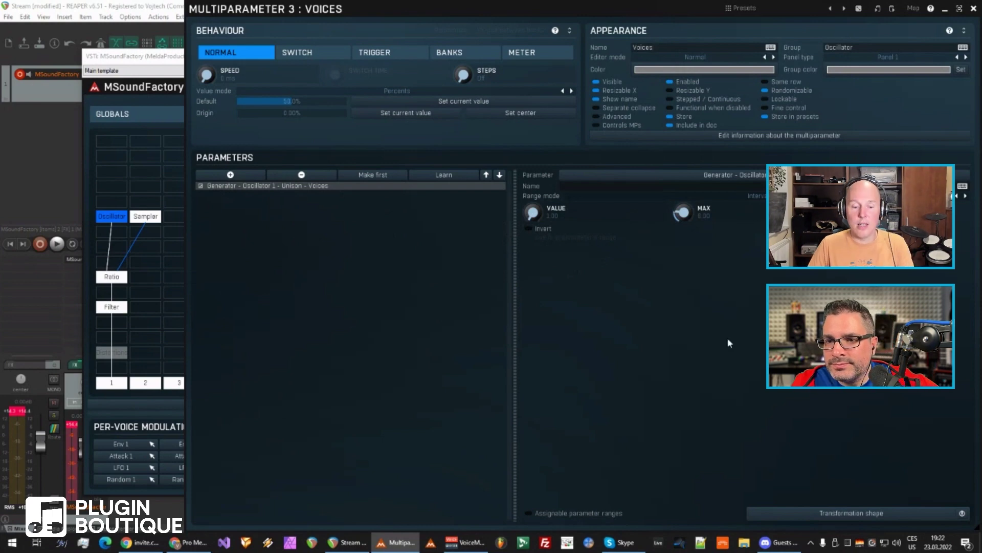
left_click(974, 9)
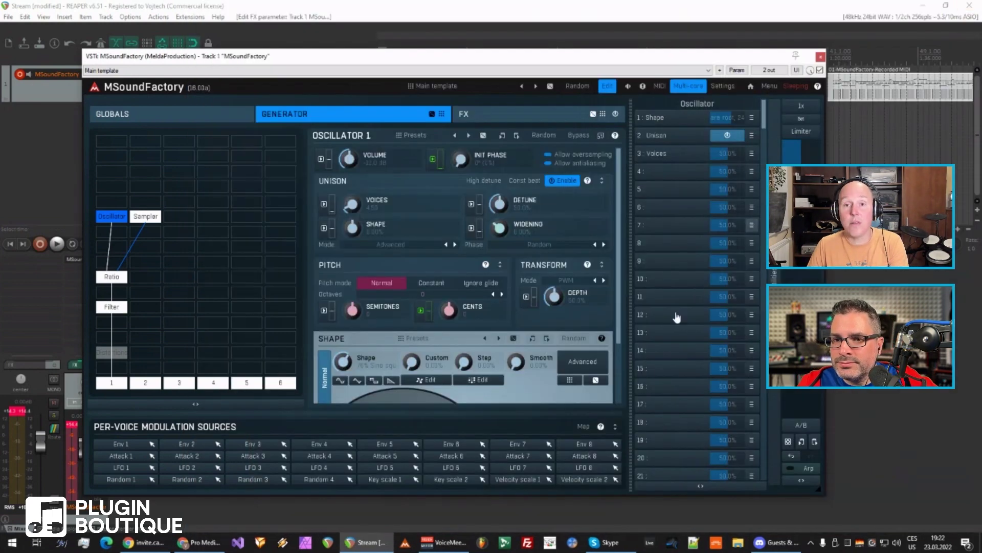
Switch the Voices multiparameter to display values by first parameter instead of percents.
left_click(667, 154)
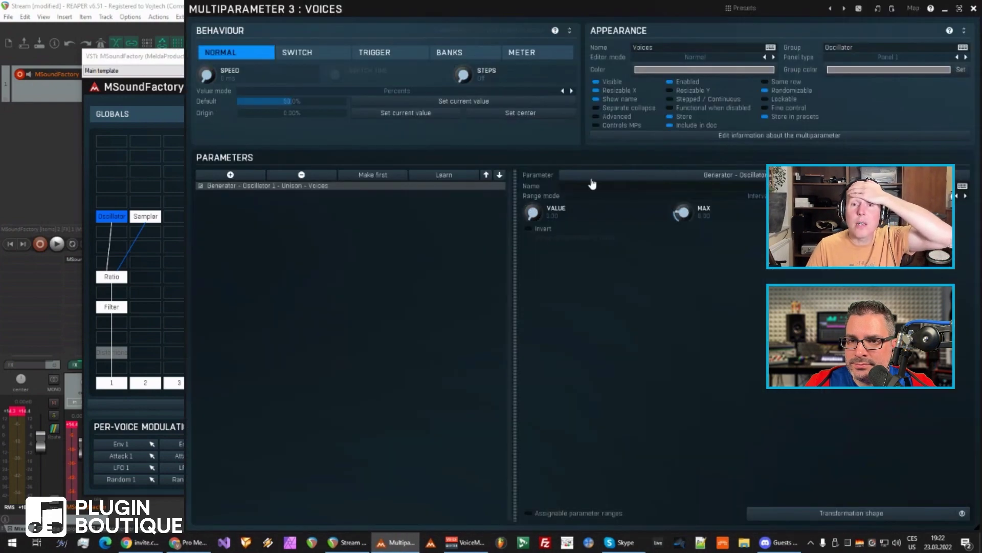
left_click(974, 8)
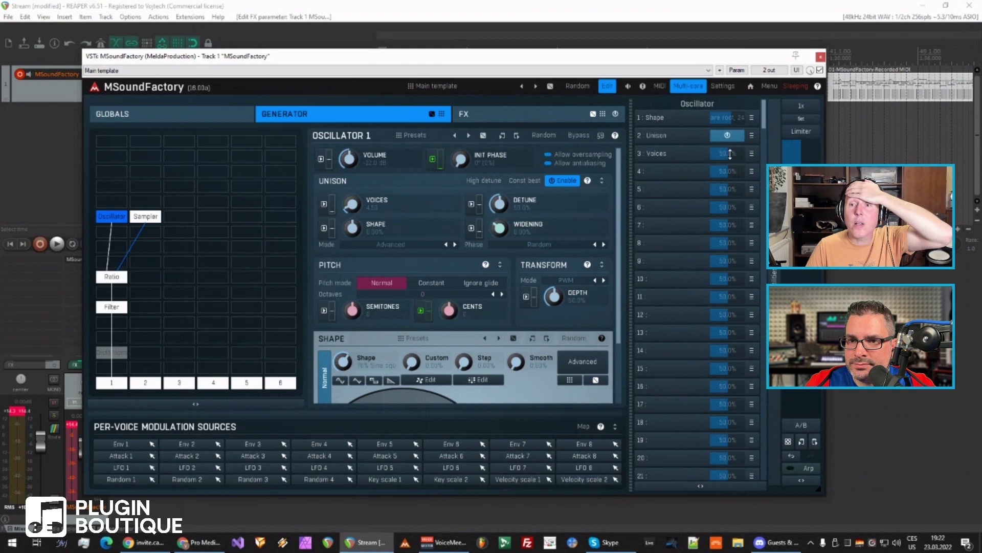
left_click(653, 154)
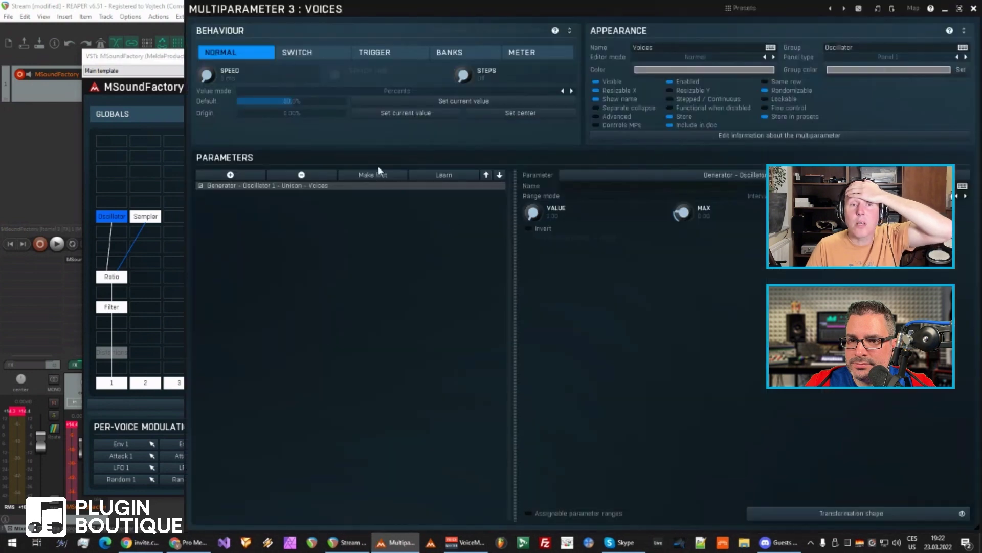
left_click(445, 92)
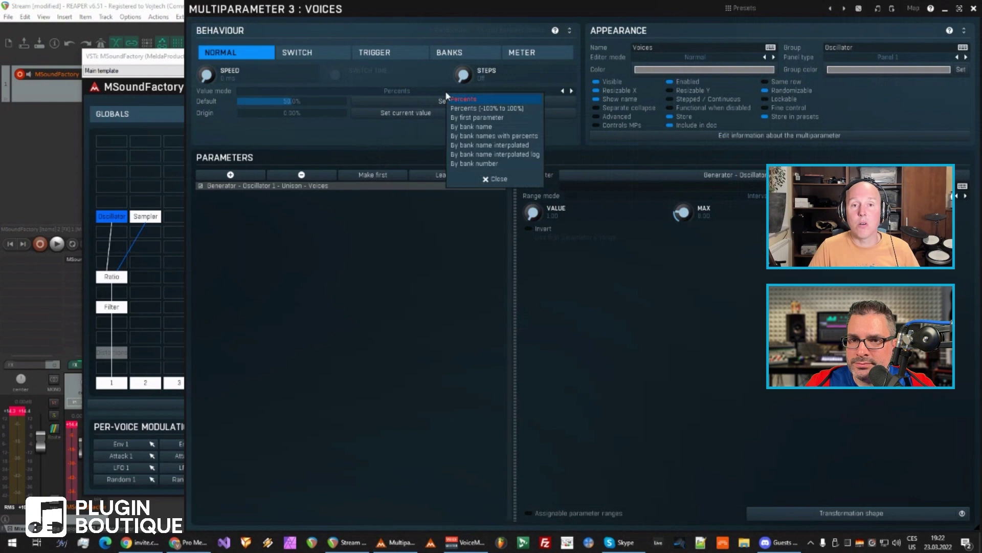
left_click(480, 118)
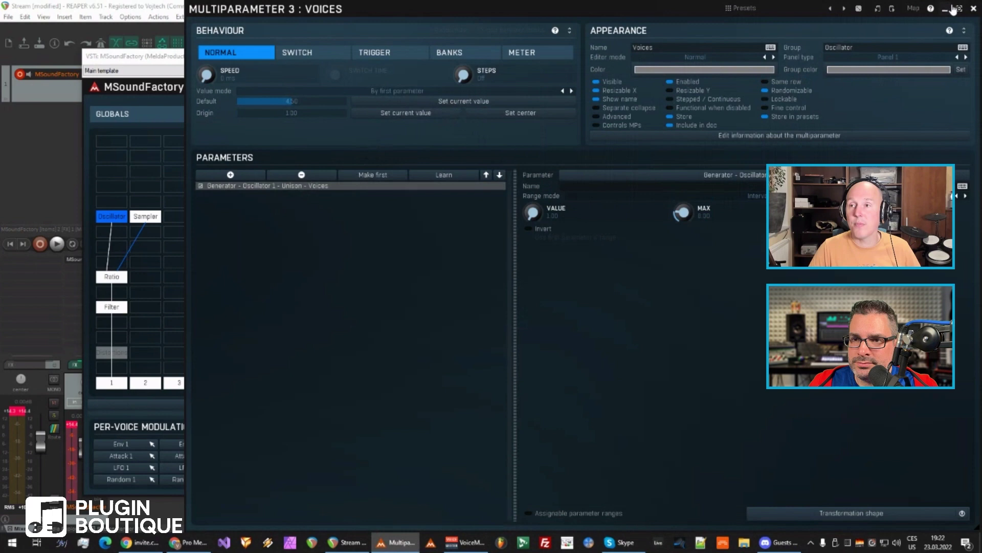
left_click(973, 8)
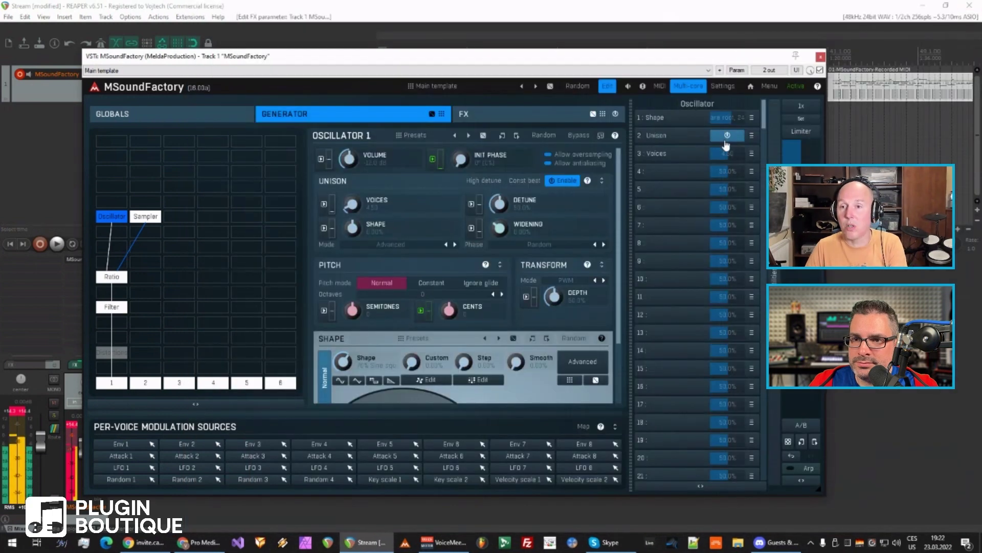
Set Voices to exactly 4 and make 4.00 its default value.
left_click(735, 152)
left_click(736, 153)
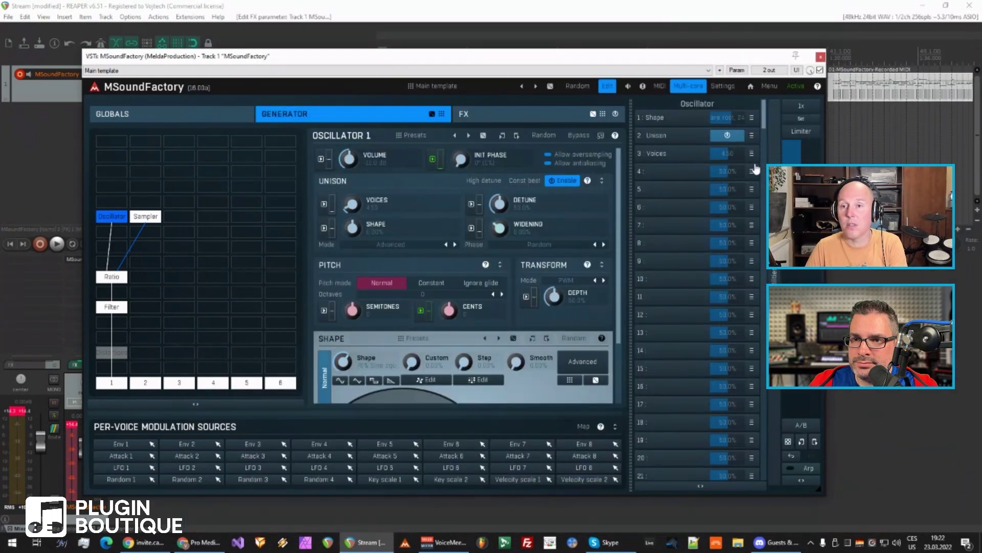
double_click(735, 153)
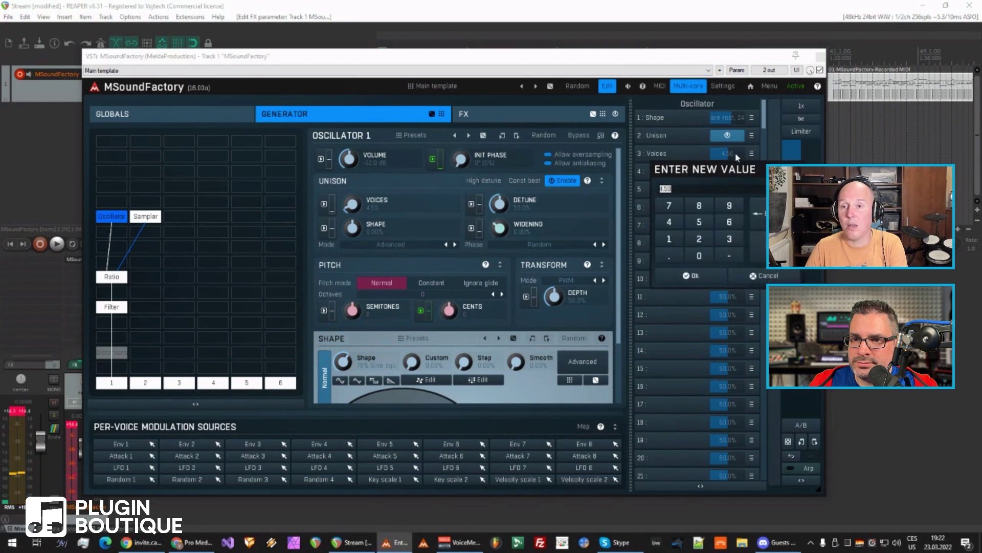
type("4")
key("Return")
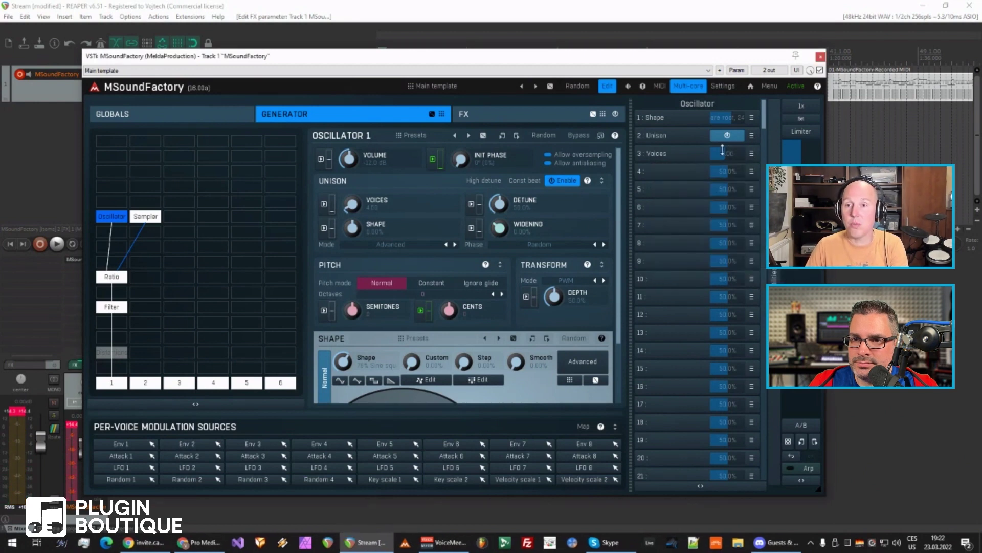
left_click(671, 153)
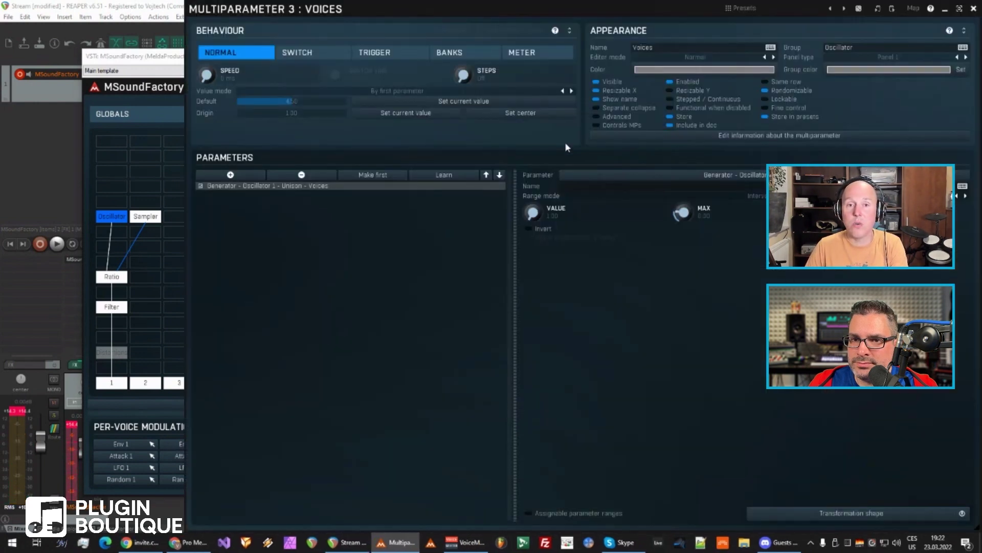
left_click(445, 102)
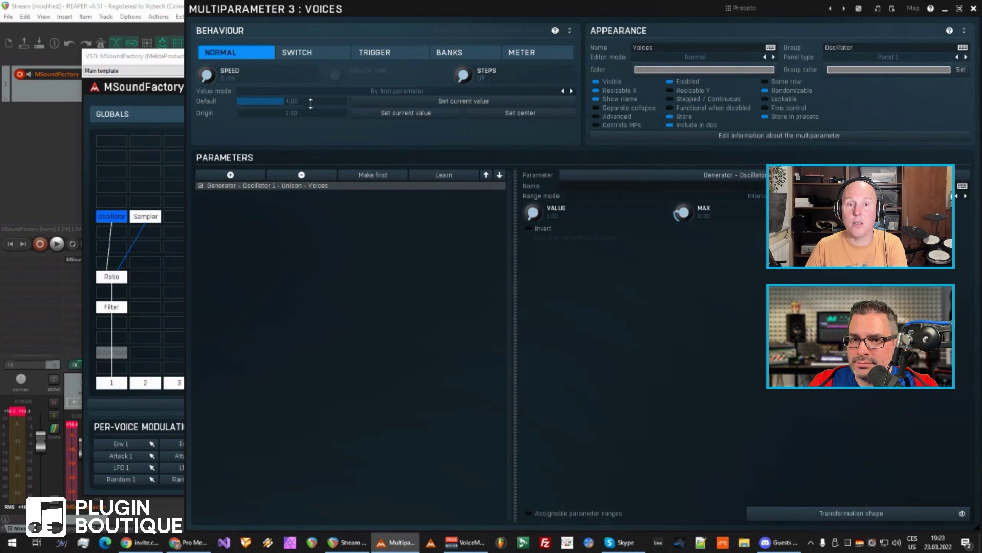
left_click(973, 9)
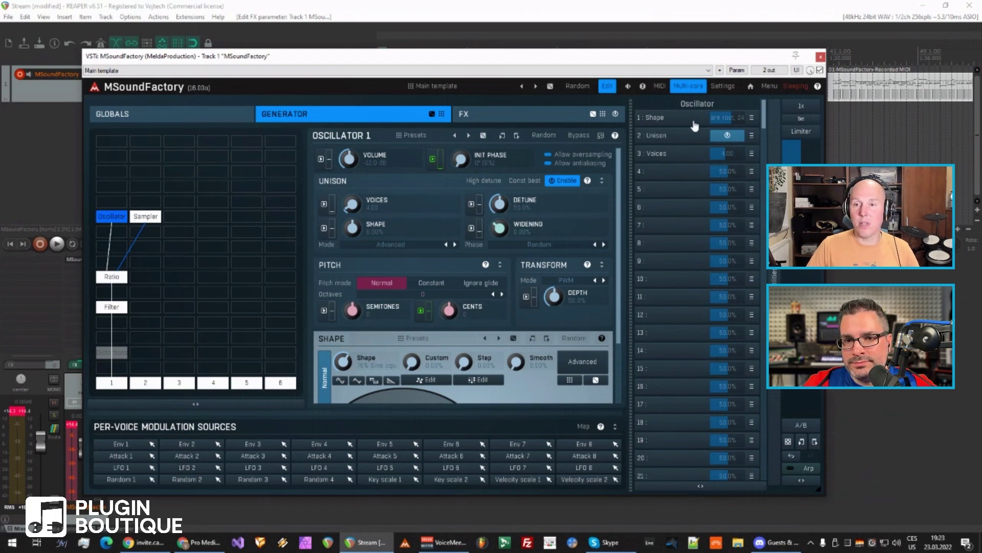
Show the Sampler settings and expand then collapse its Region Selection and Globals sections.
left_click(149, 217)
left_click(353, 181)
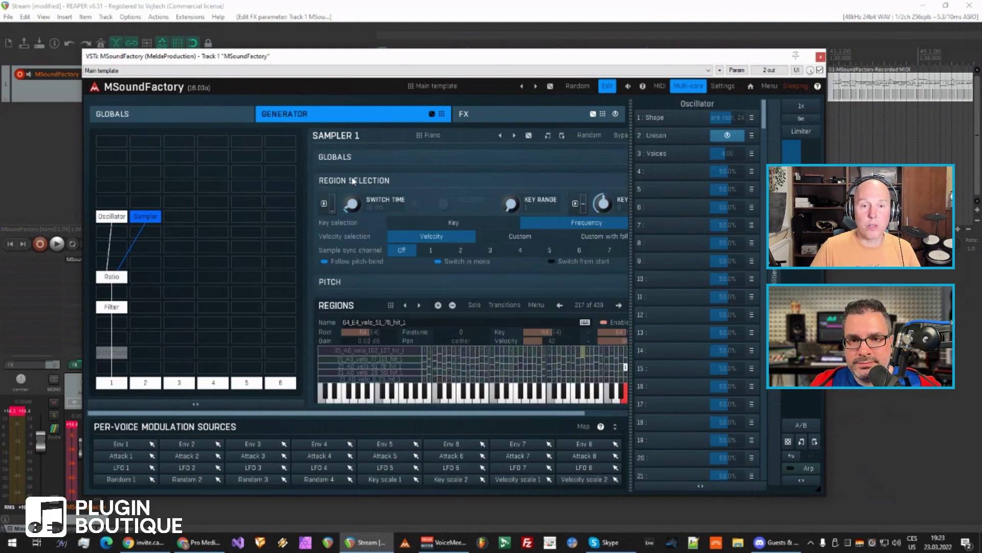
left_click(355, 179)
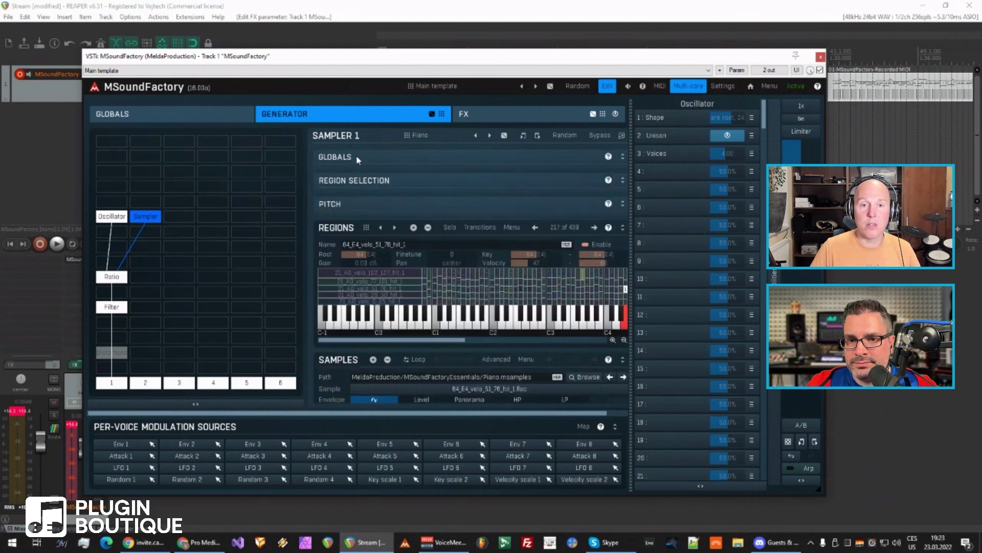
left_click(357, 159)
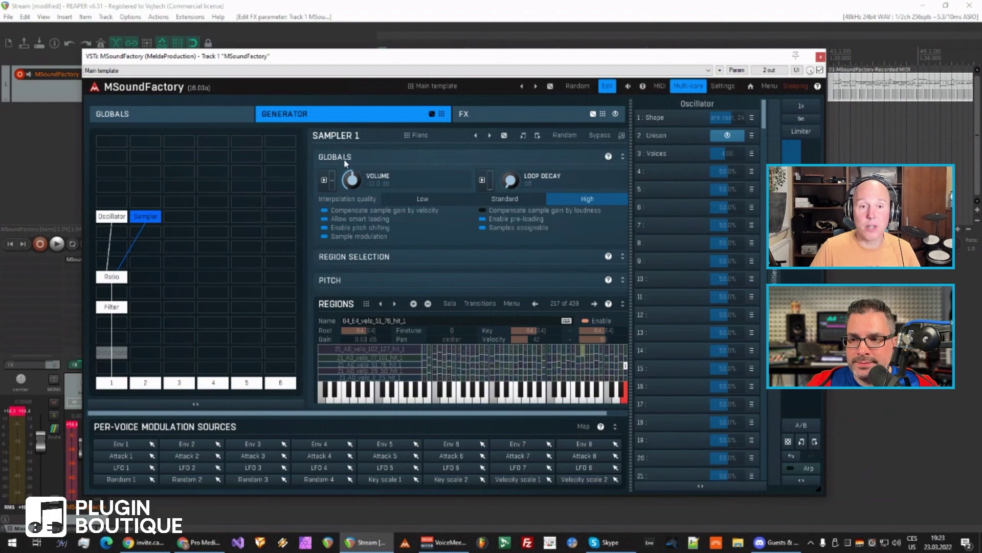
left_click(346, 161)
Add a Resonator module below the Sampler and show the Ratio 1 settings.
double_click(157, 230)
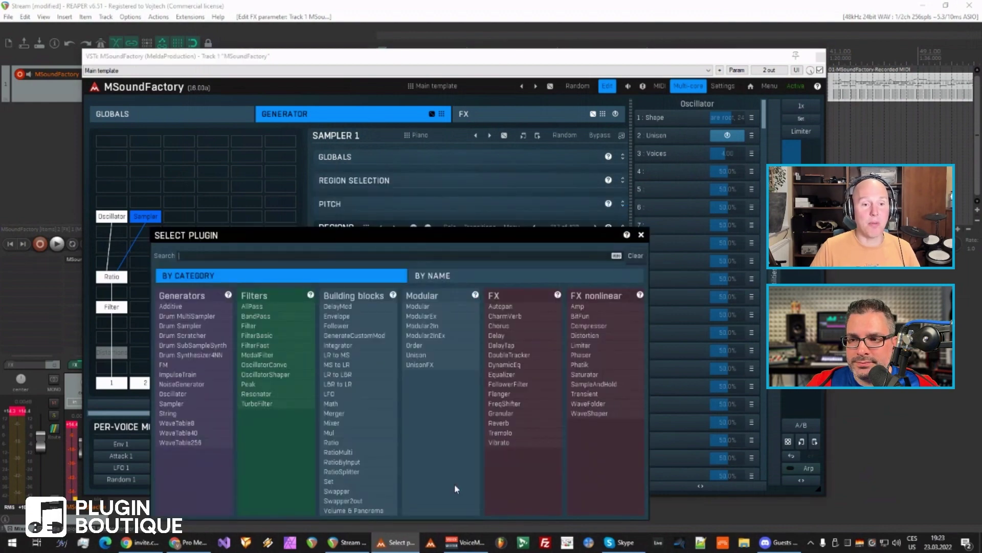
left_click(261, 394)
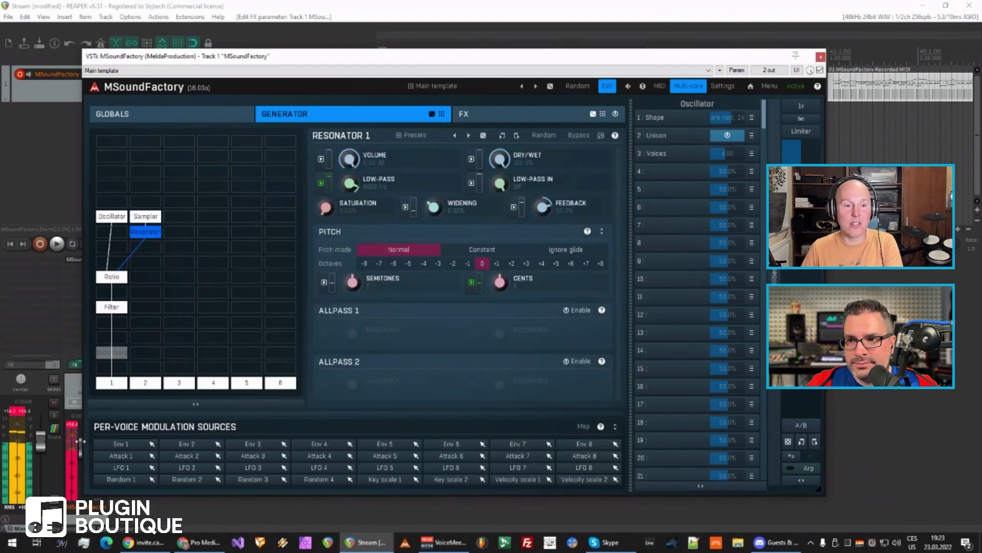
left_click(110, 277)
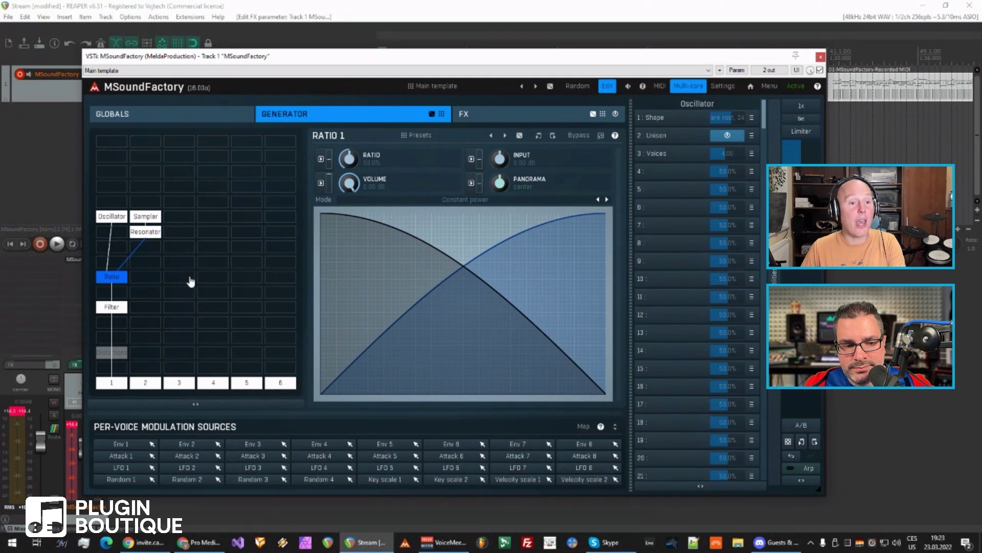
Learn the Ratio module's ratio amount into multiparameter slot 5.
right_click(668, 190)
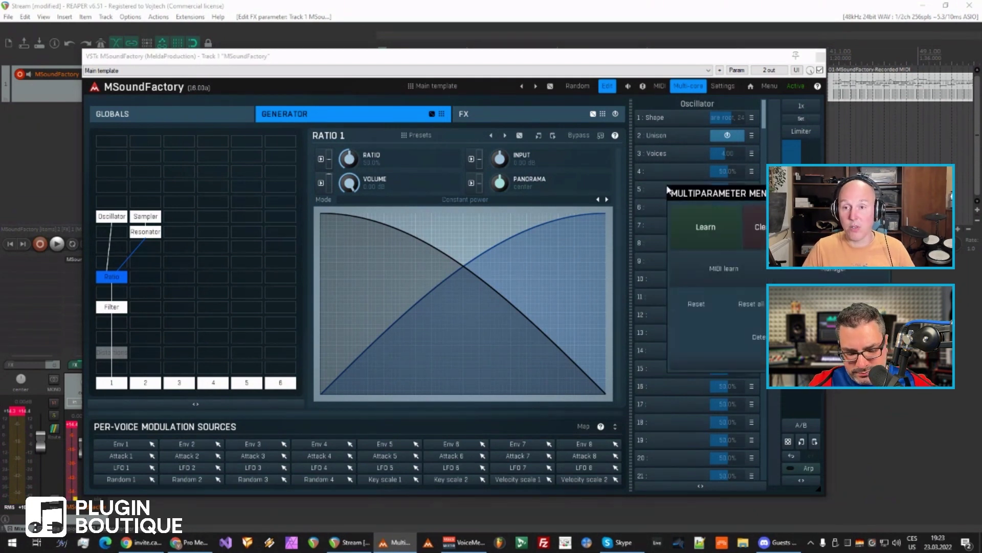
left_click(702, 230)
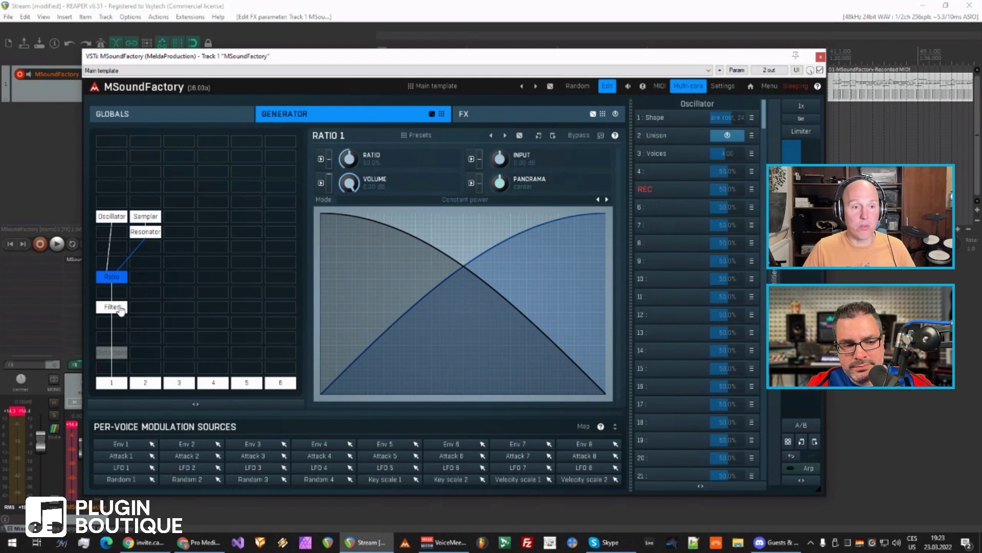
left_click_drag(375, 163, 400, 182)
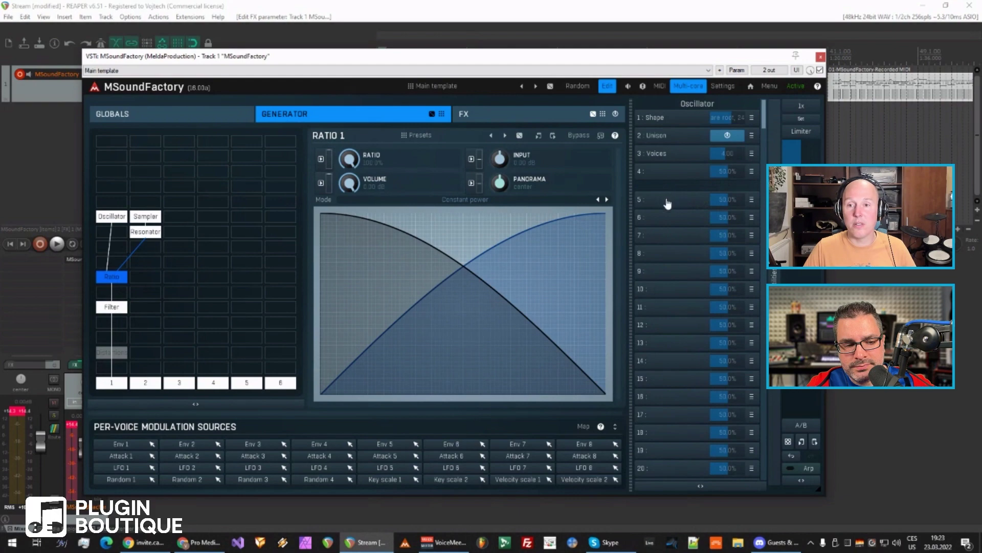
Name slot 5 'Ratio', then test it by lowering and resetting it to default.
double_click(666, 201)
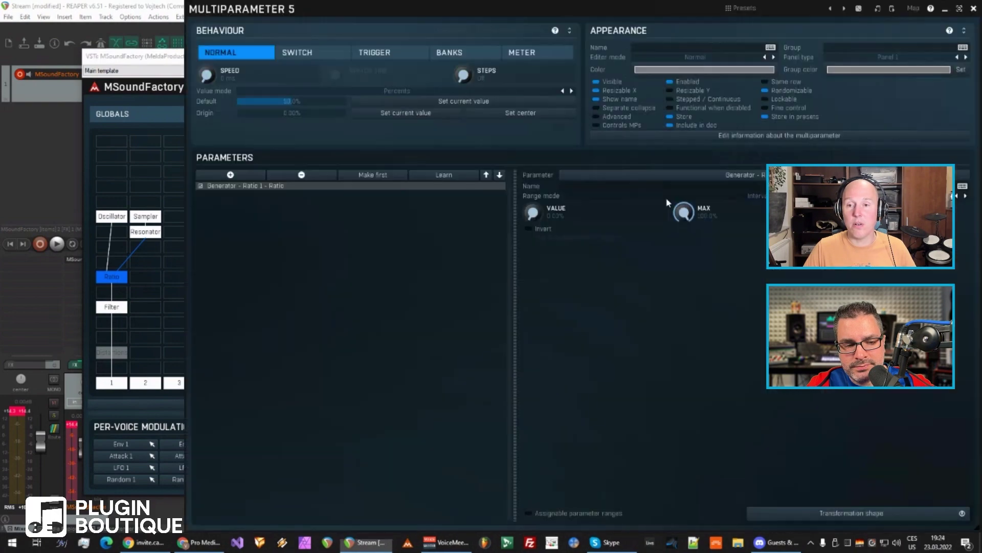
left_click(712, 45)
type("Ratio")
key("Return")
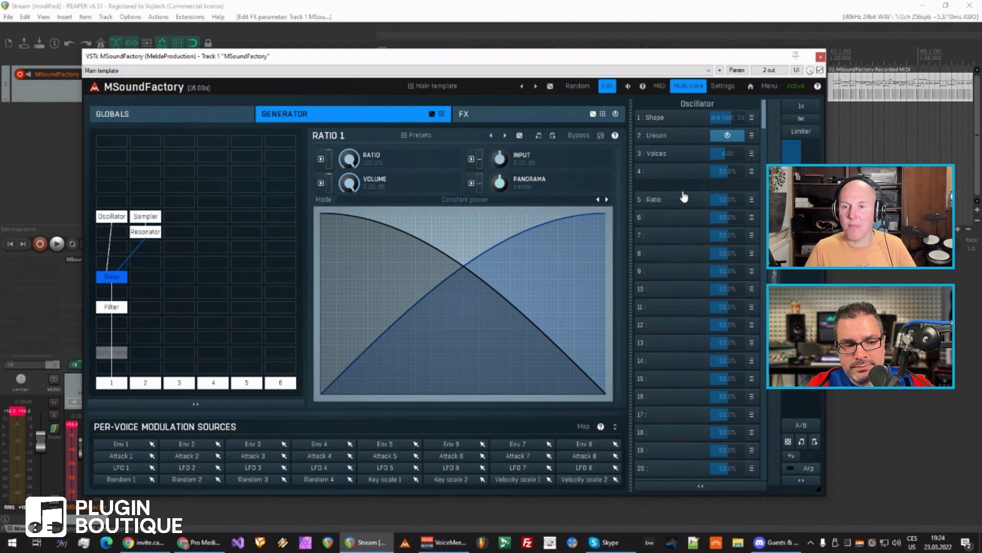
left_click_drag(722, 194, 725, 199)
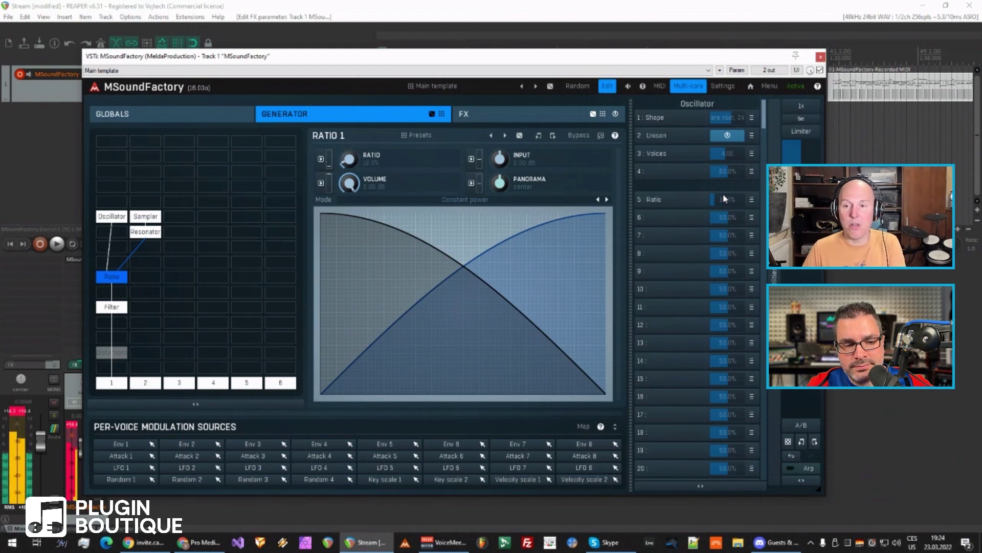
double_click(724, 199)
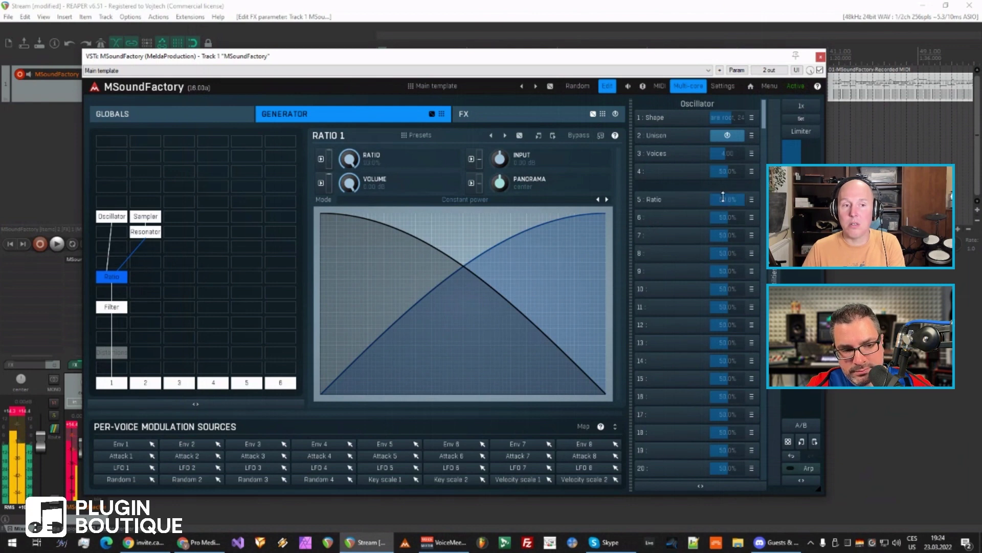
Expand the Sampler's Globals, then show Resonator 1 and enable Allpass 1.
left_click(142, 221)
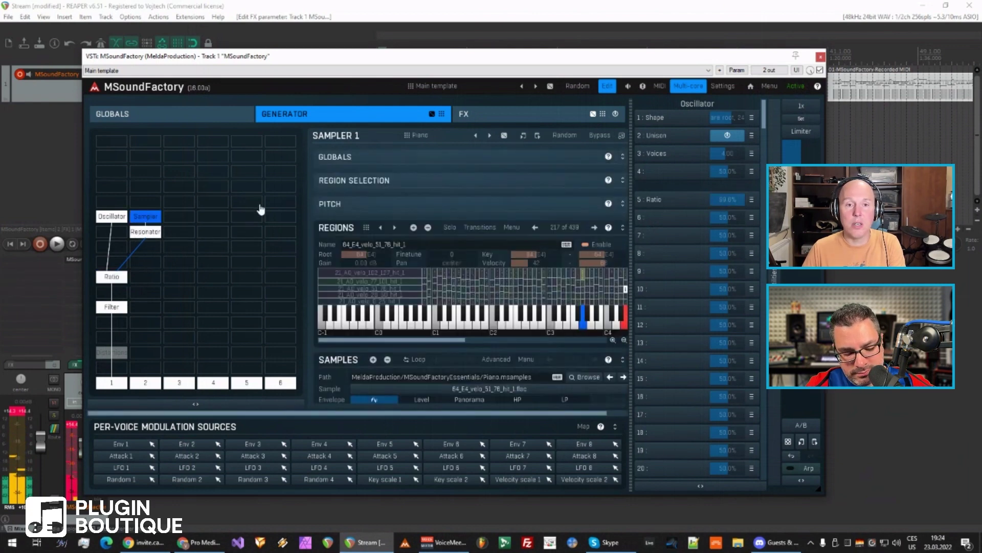
left_click(352, 154)
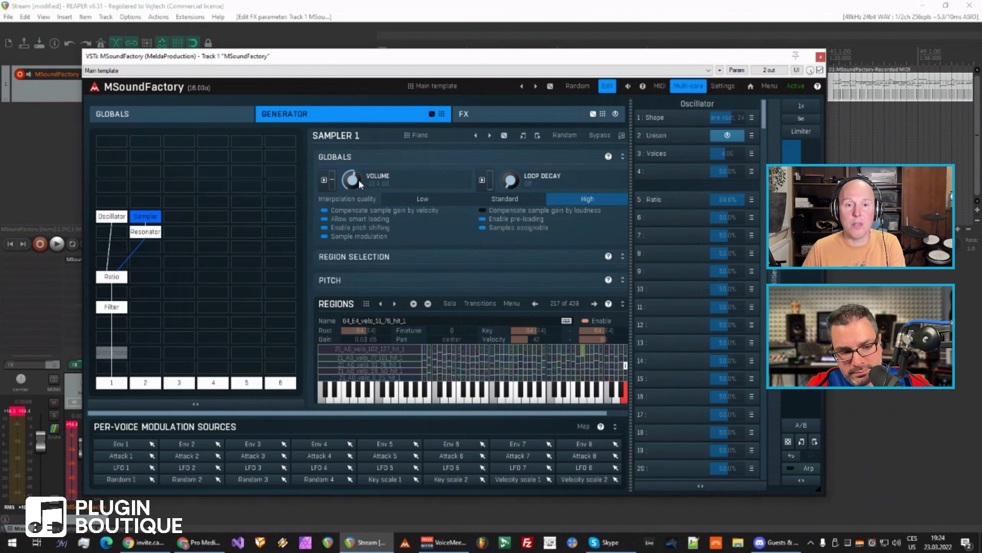
left_click(145, 232)
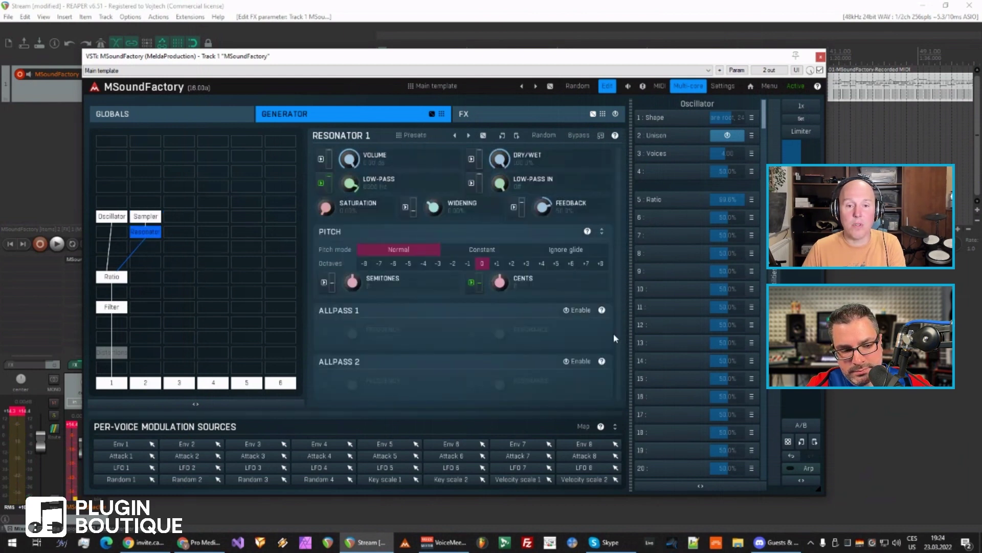
left_click(578, 310)
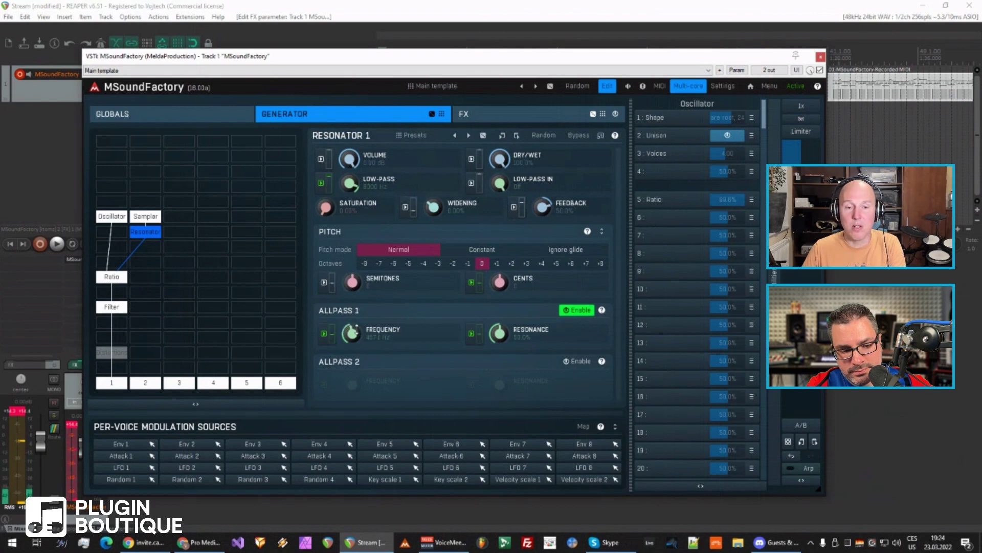
Raise resonator feedback, widening to 200% and saturation to 100%, then add a module below Resonator.
left_click_drag(542, 210, 532, 224)
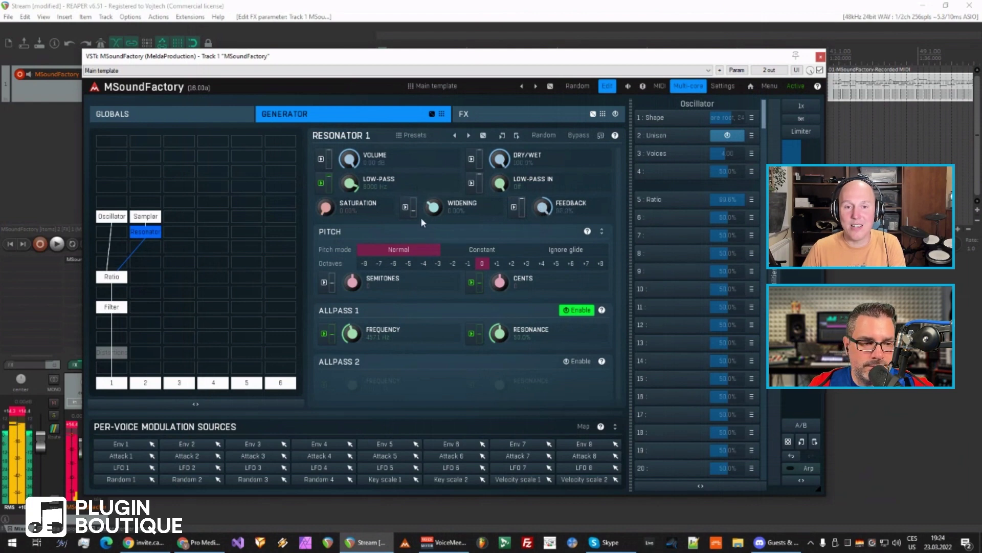
left_click_drag(433, 207, 433, 180)
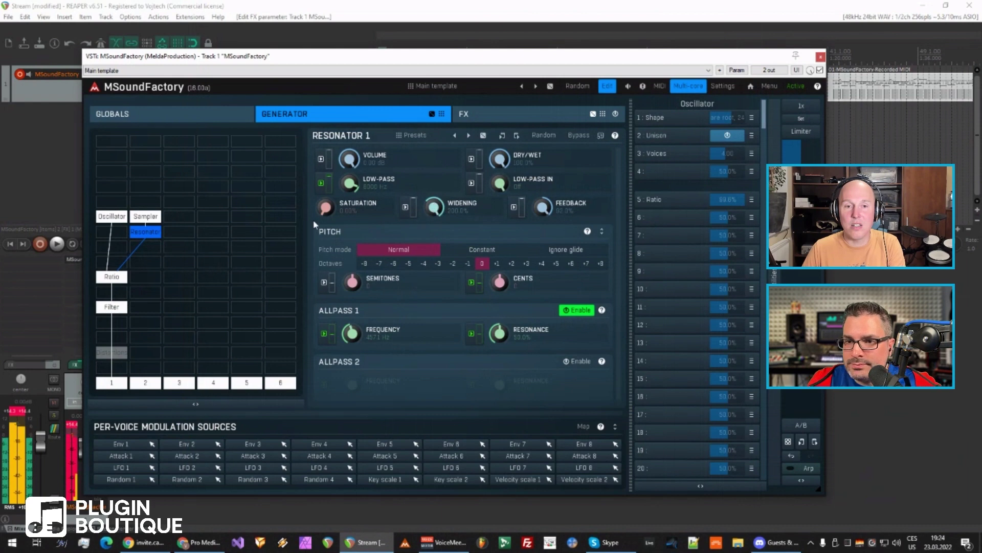
left_click_drag(326, 206, 327, 195)
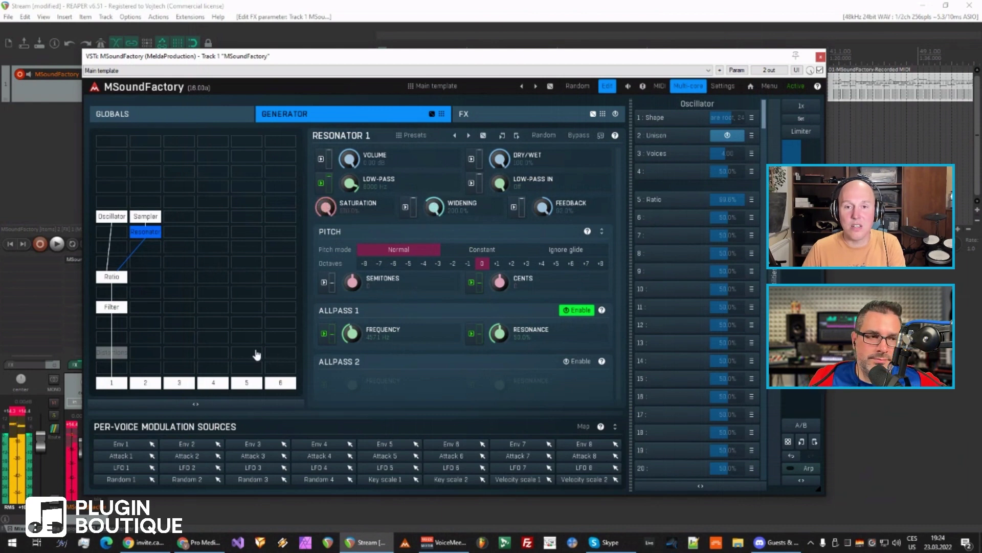
double_click(145, 251)
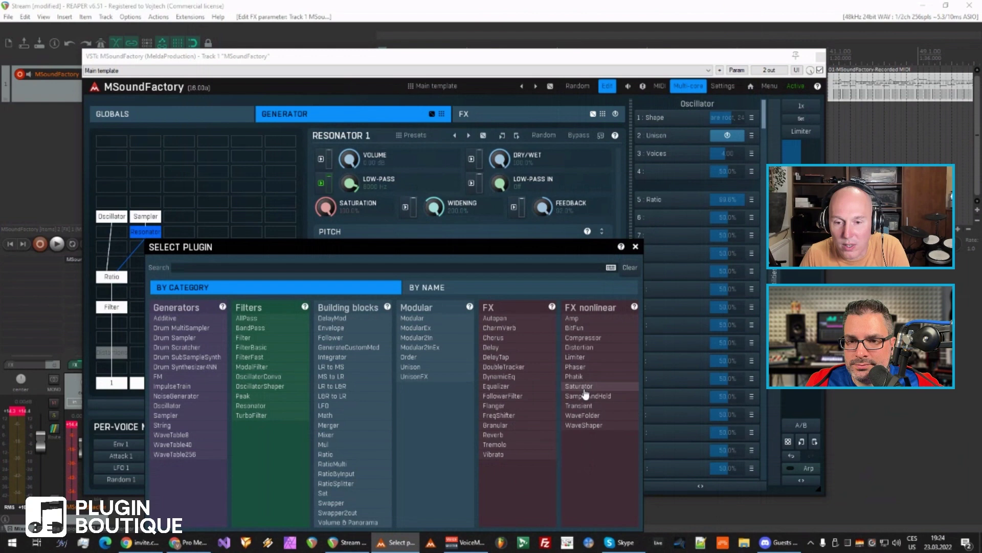
Add a Reverb module below the Resonator, then open the module chooser for the cell beneath it.
left_click(496, 435)
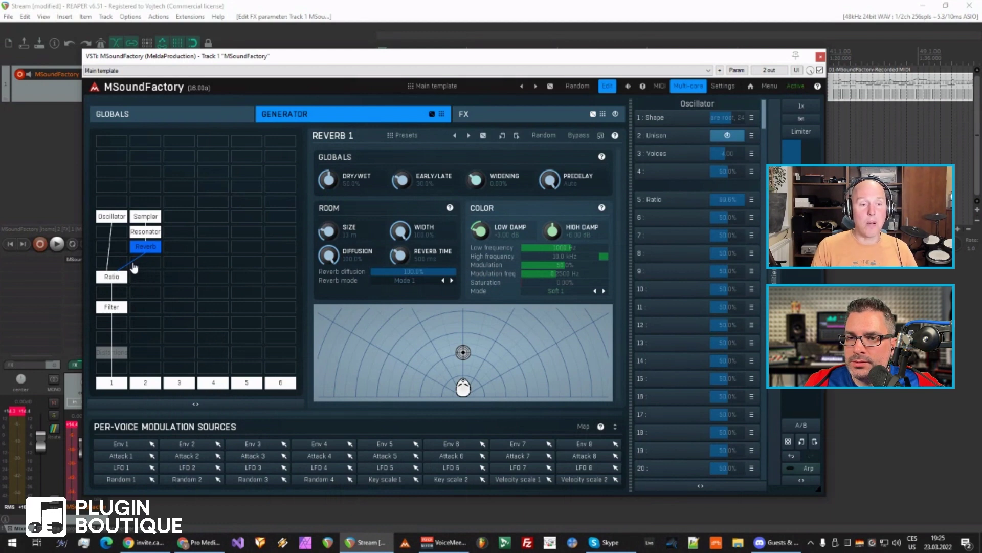
double_click(134, 261)
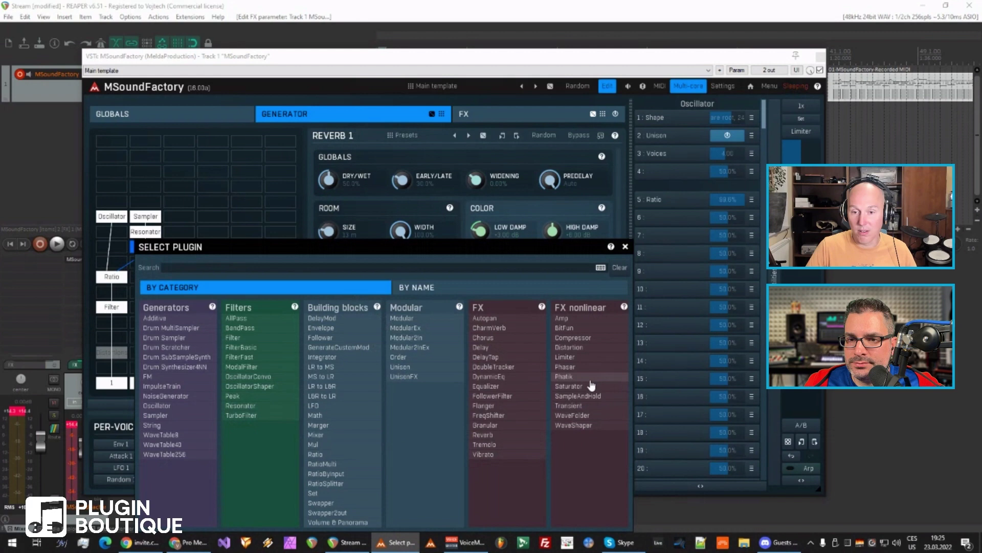
Add a Saturator under the Reverb, lower its input and output levels, and disable the FX section.
left_click(569, 385)
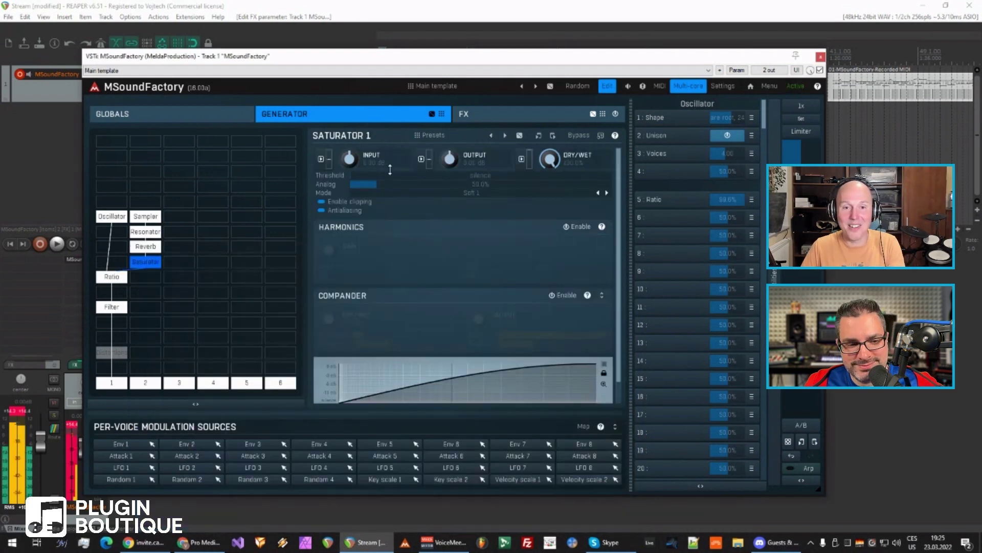
left_click_drag(349, 158, 349, 170)
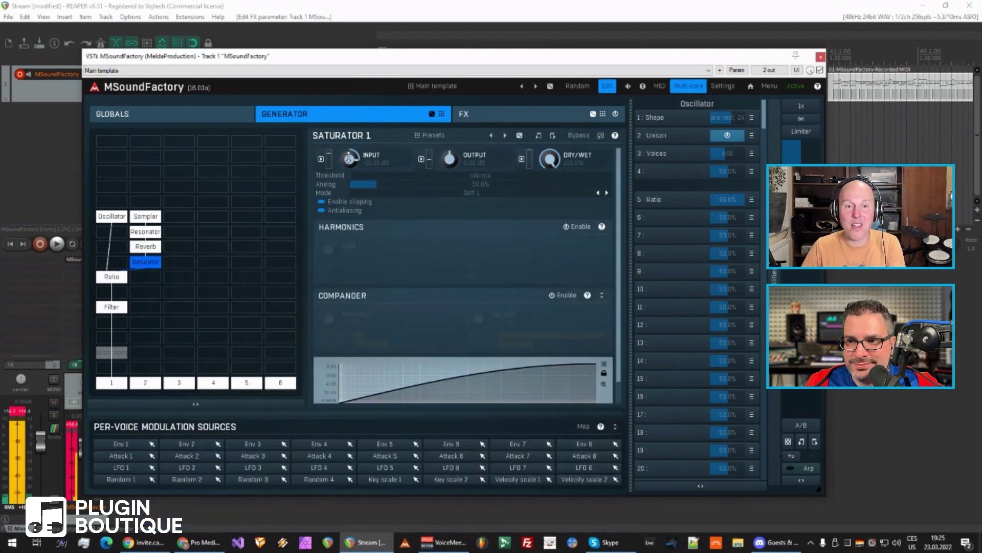
left_click_drag(452, 151, 453, 154)
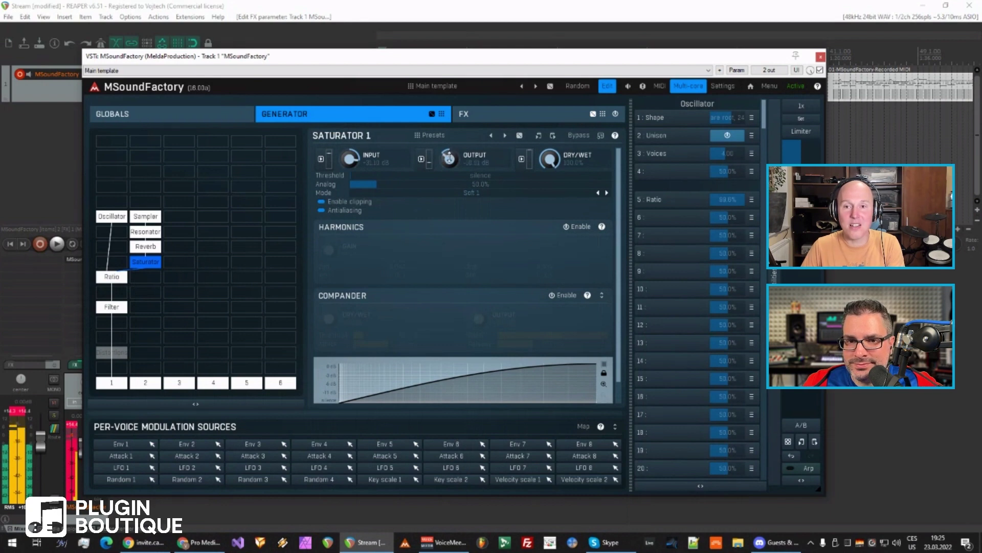
left_click(616, 114)
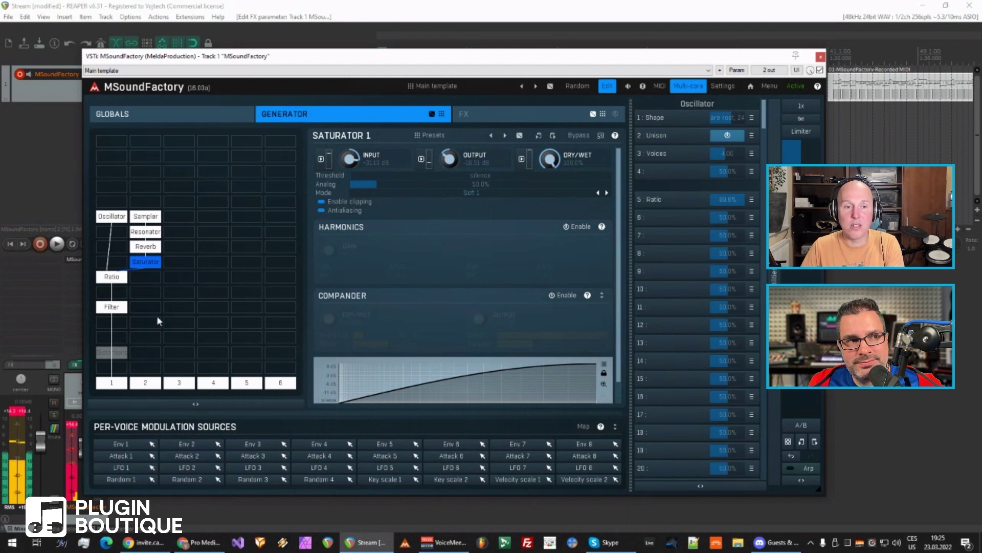
Stretch the global release to about 888 ms and move the Ratio module down one grid row.
left_click(183, 114)
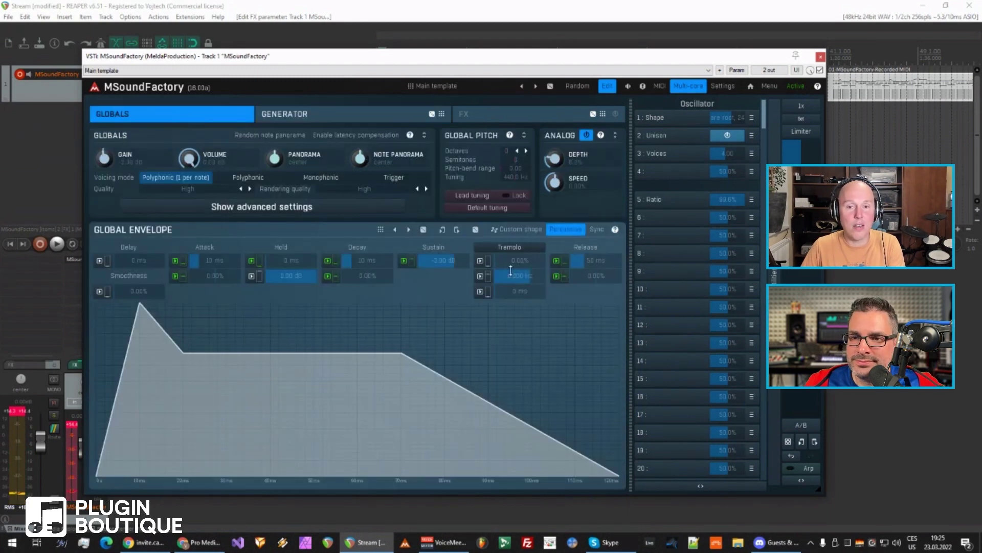
scroll(602, 260, "up", 5)
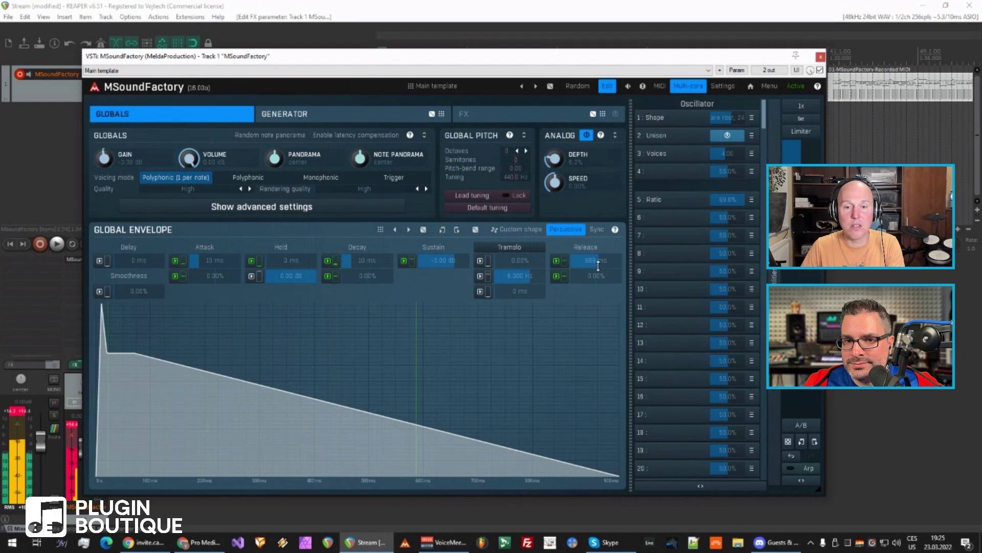
left_click(296, 116)
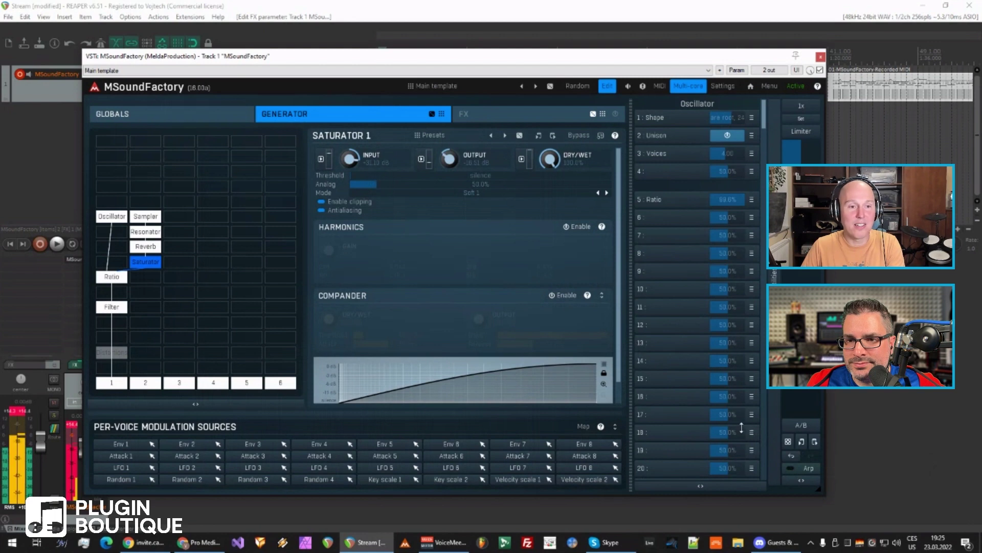
left_click_drag(112, 277, 111, 292)
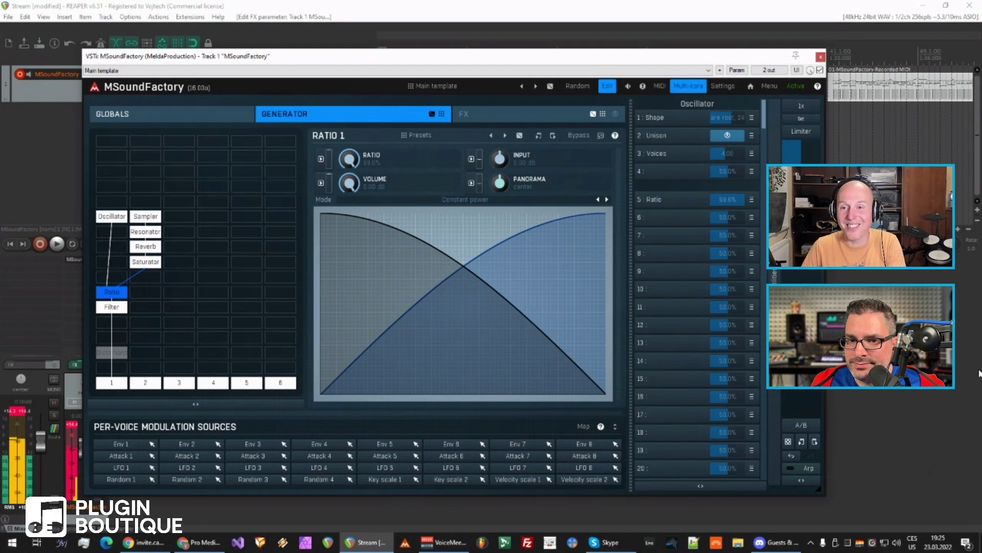
Show the Resonator settings and arm multiparameter slot 7 to learn a parameter.
left_click(147, 246)
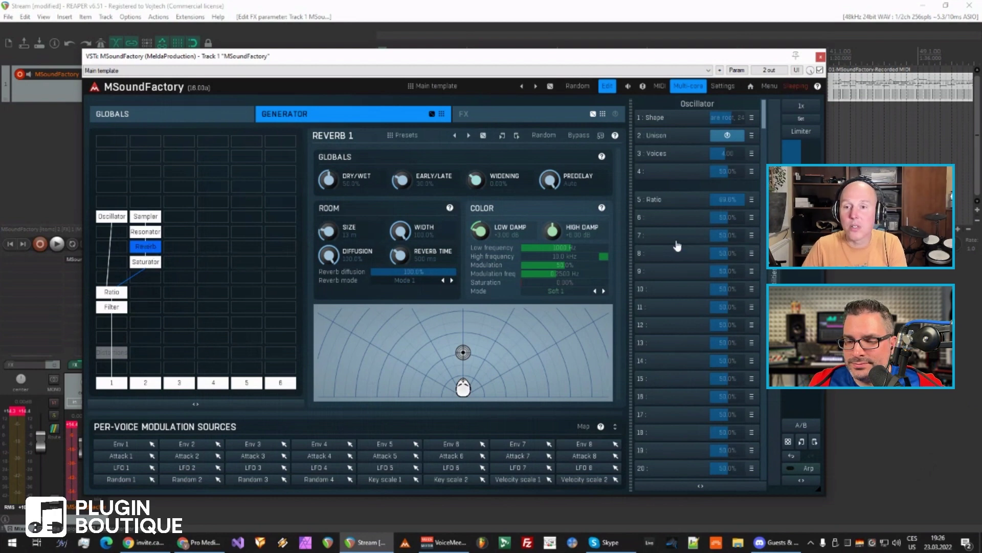
left_click(147, 231)
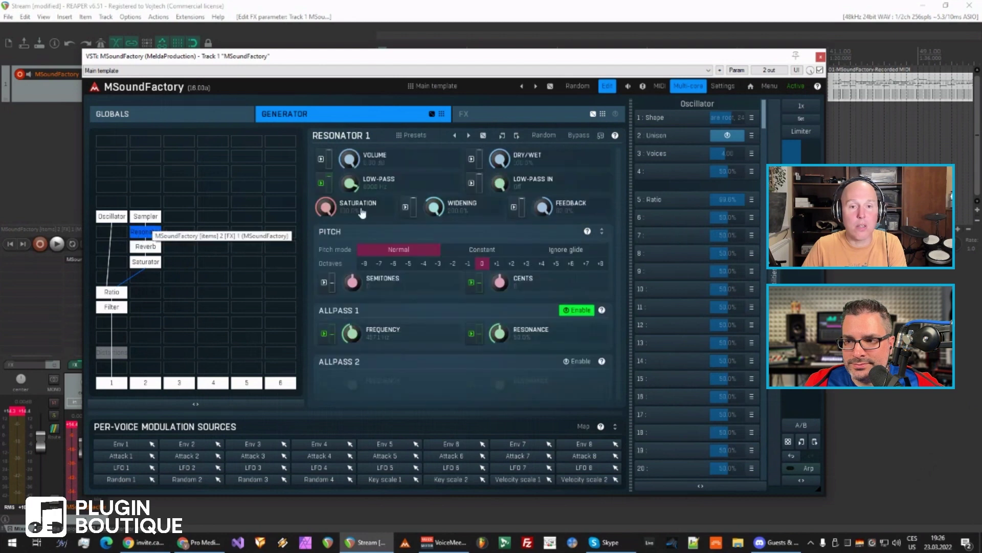
left_click(668, 242)
left_click(642, 278)
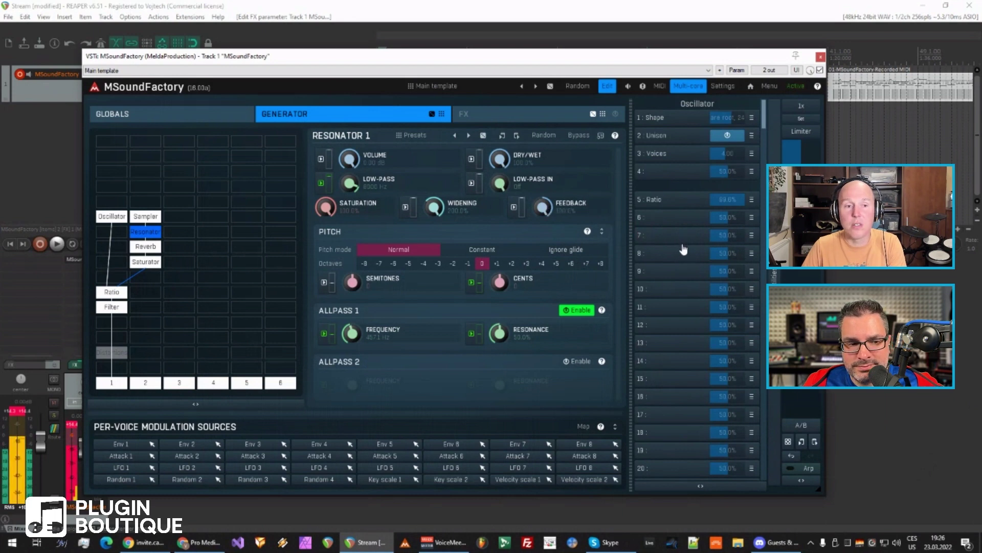
Lower multiparameter 7 and move it up and down to test its mapping.
left_click(726, 235)
scroll(726, 234, "down", 5)
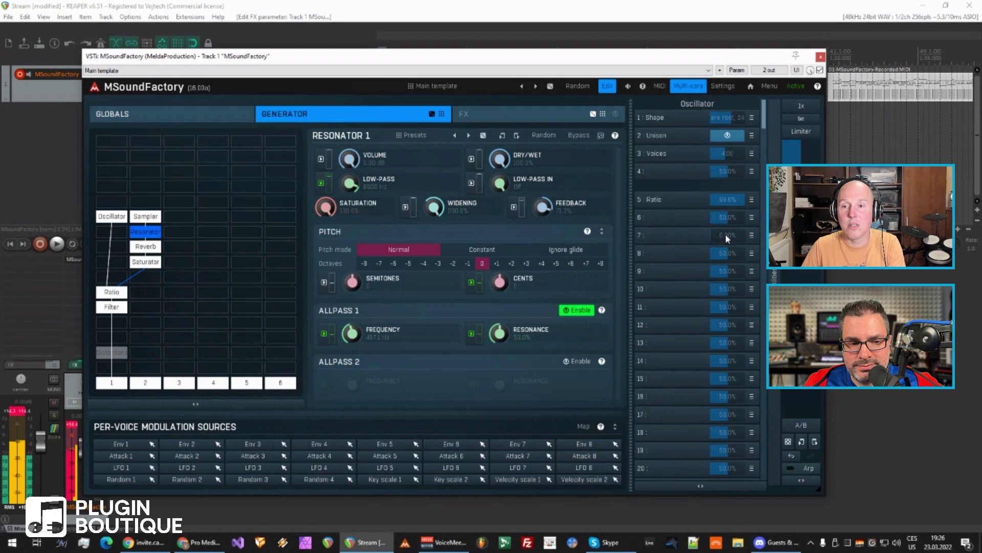
scroll(726, 234, "up", 10)
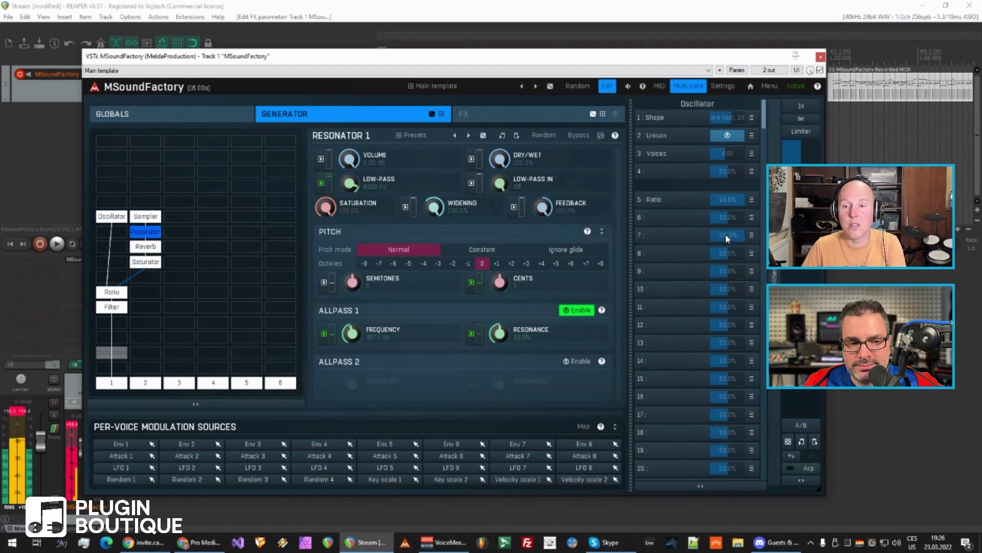
scroll(725, 234, "down", 2)
scroll(726, 234, "down", 15)
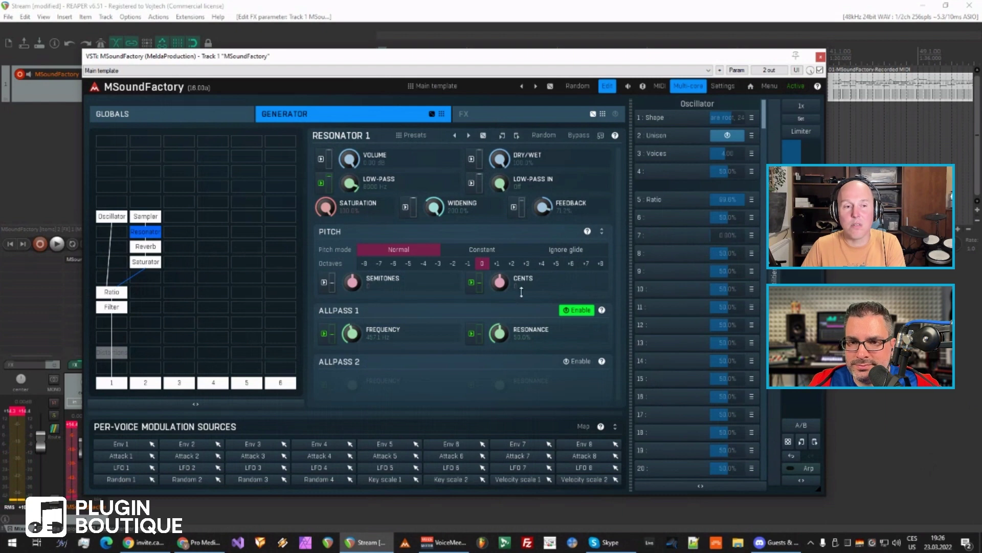
Link Resonator 1 Feedback to multiparameter 7 by turning it to about -8.8%, then open its editor.
left_click(148, 263)
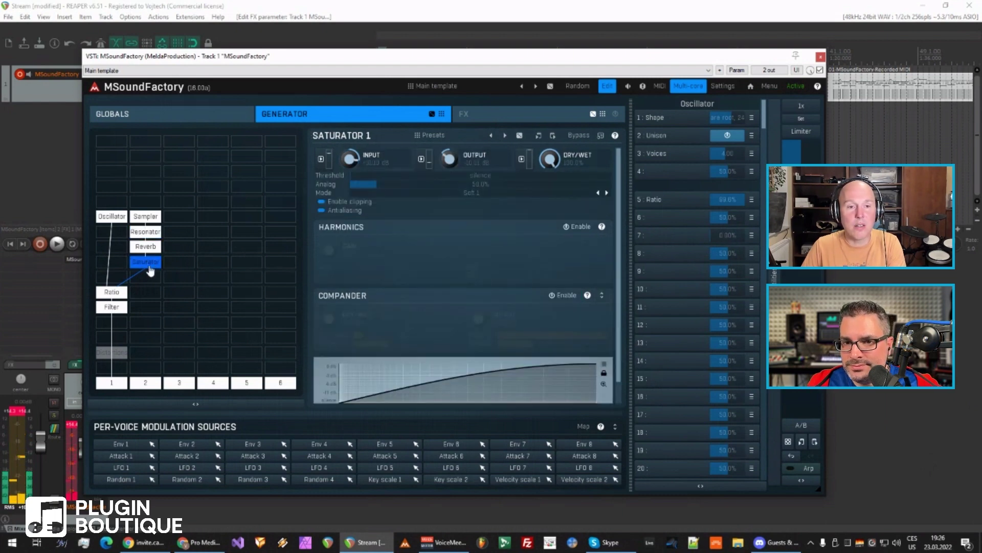
left_click(151, 233)
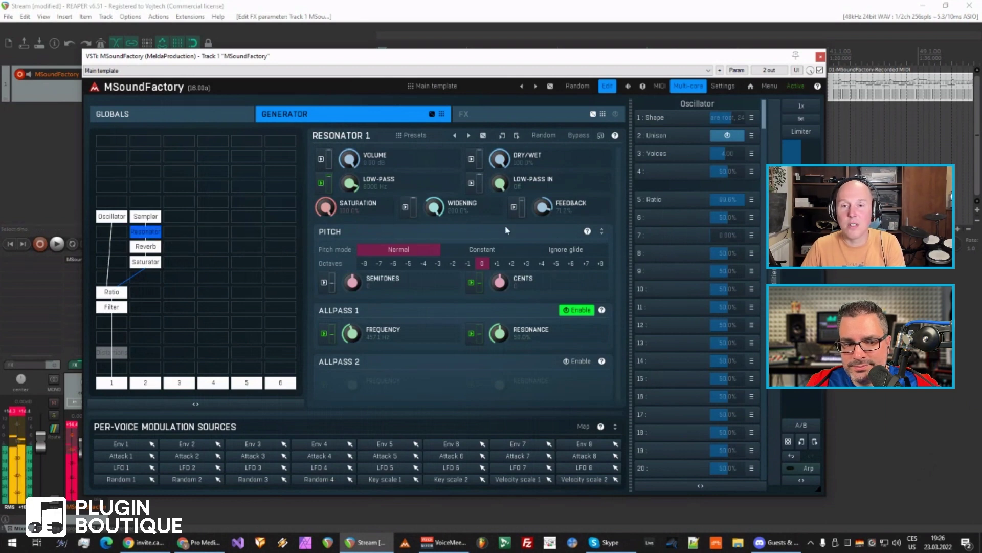
scroll(541, 206, "down", 1)
left_click_drag(543, 202, 542, 199)
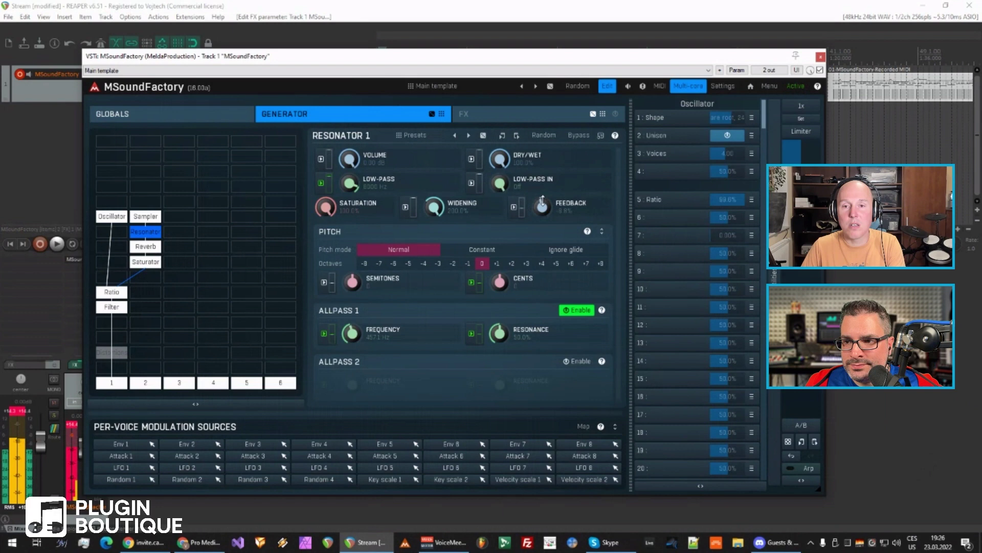
left_click(676, 237)
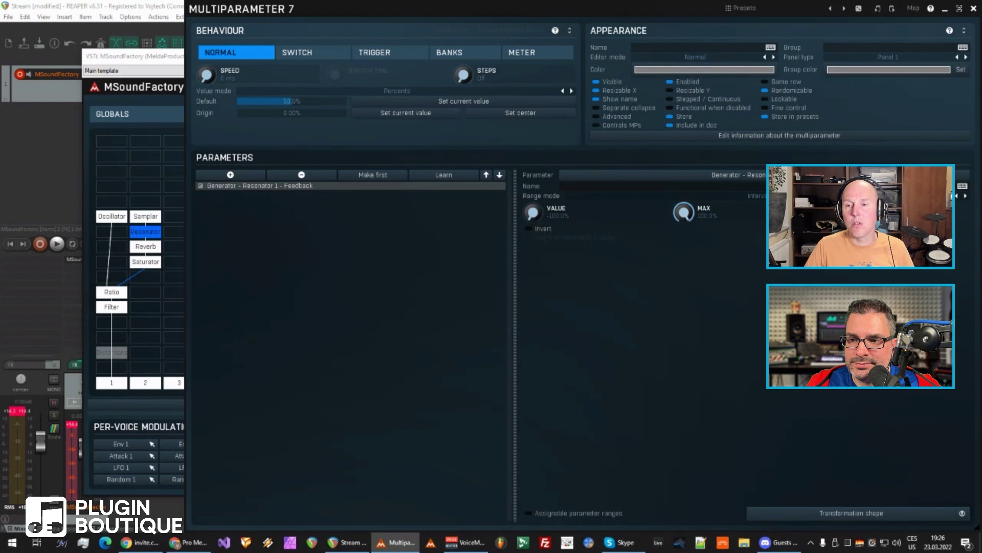
Try the Resonator feedback at 66.9% and back at 100%, then set multiparameter 7 to 0% and reopen its editor.
left_click(976, 8)
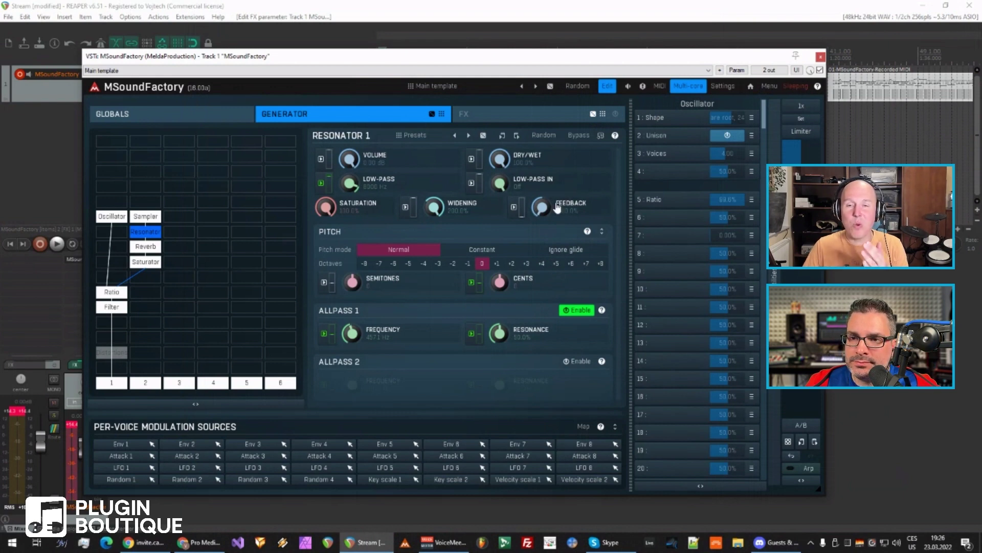
left_click_drag(545, 203, 548, 209)
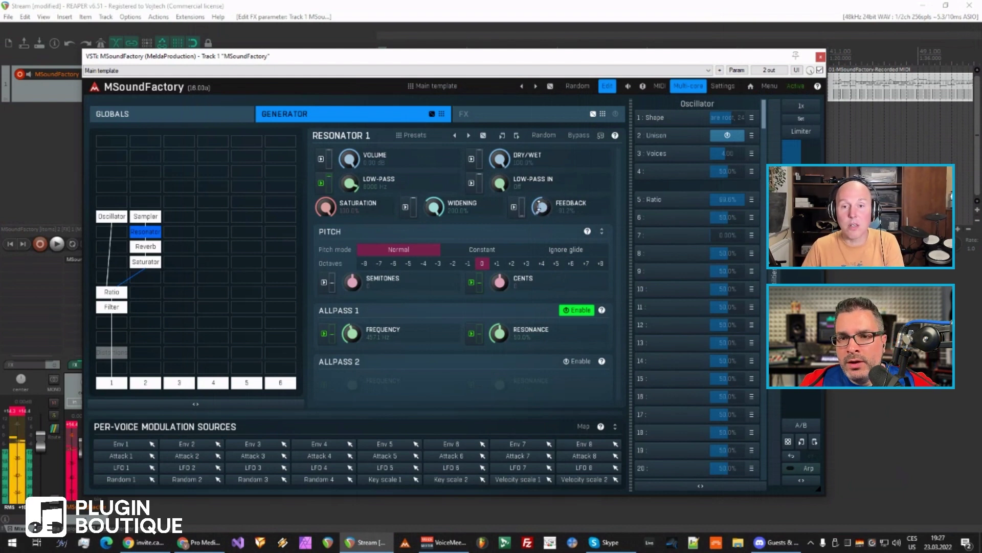
left_click_drag(539, 218, 546, 214)
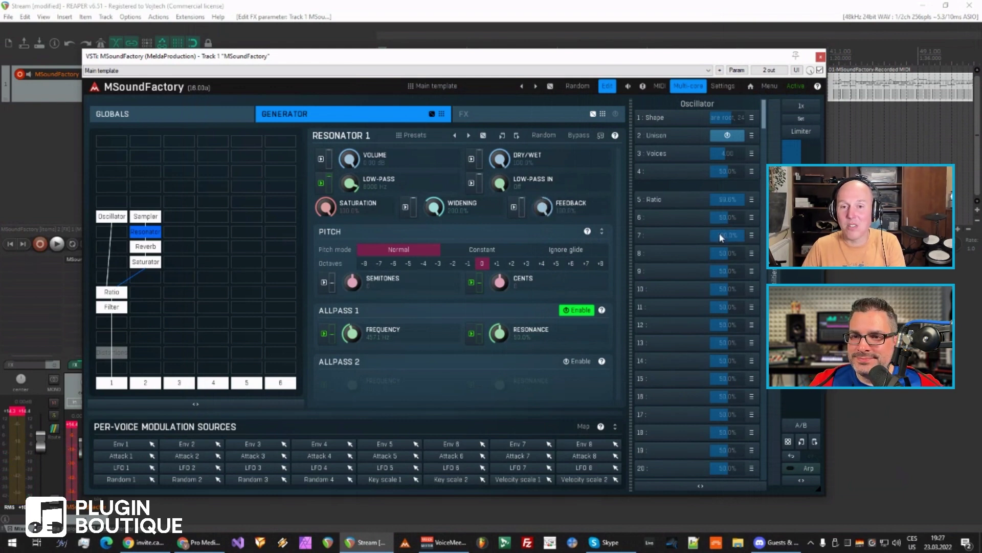
left_click_drag(719, 237, 695, 237)
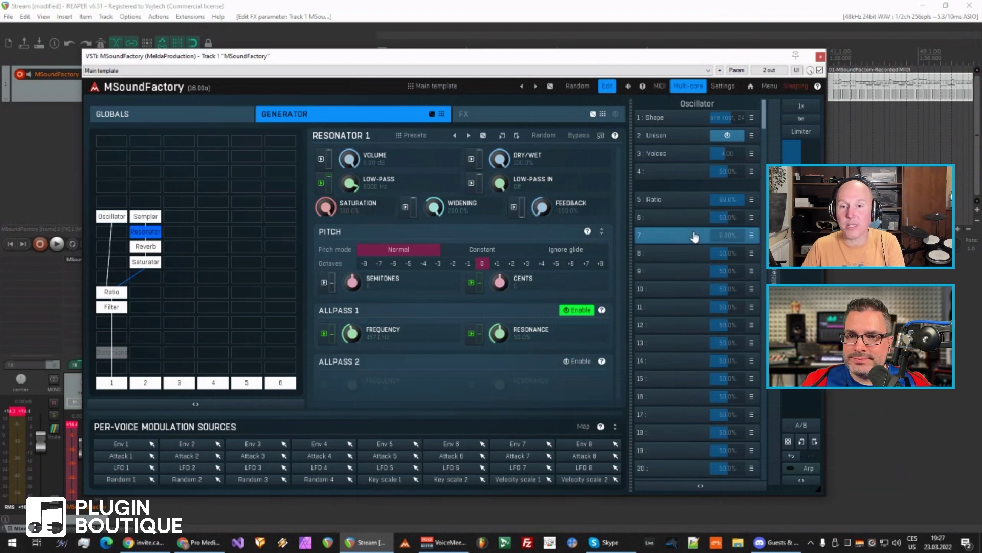
left_click(695, 237)
Set multiparameter 7's value mode to 'By first parameter' and reset it to 0%.
left_click(407, 99)
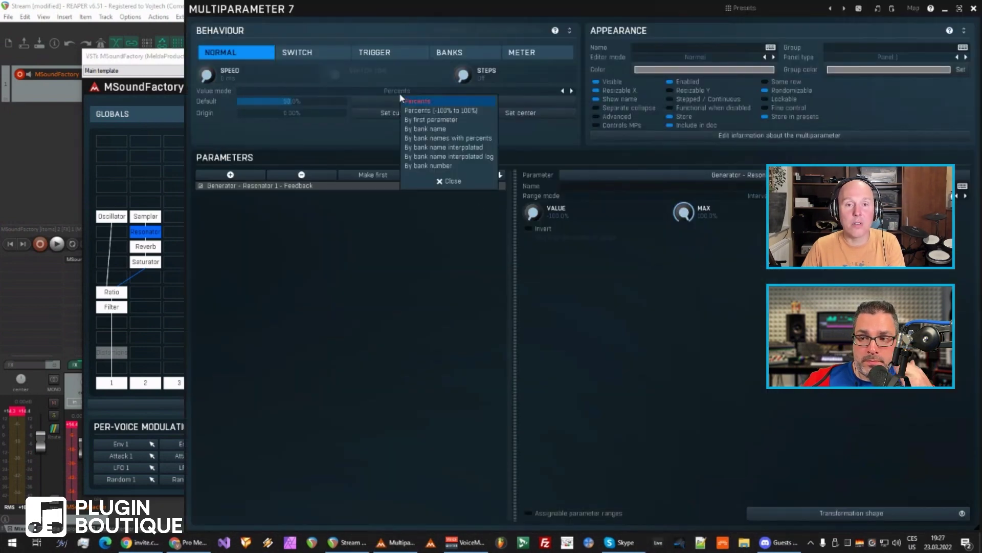
left_click(425, 117)
key("Escape")
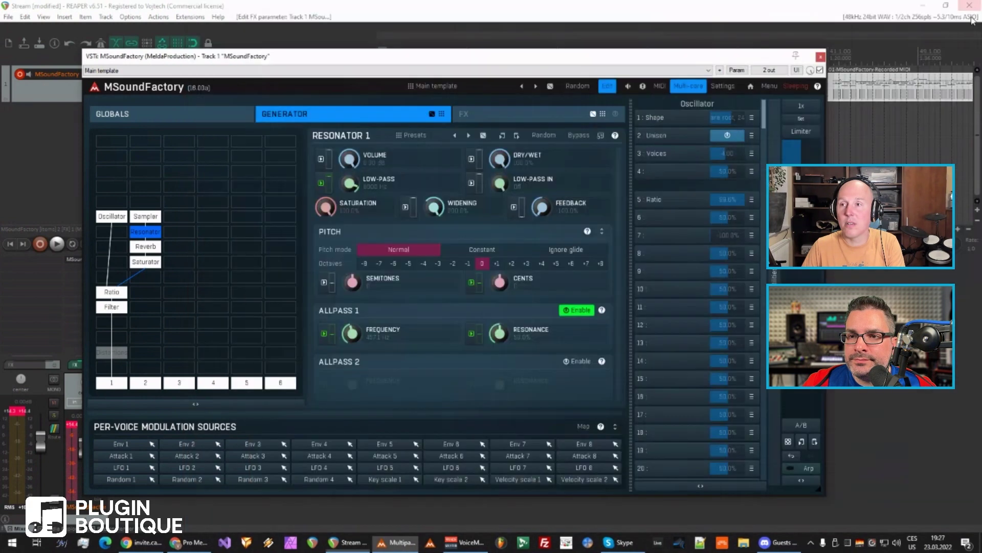
double_click(723, 232)
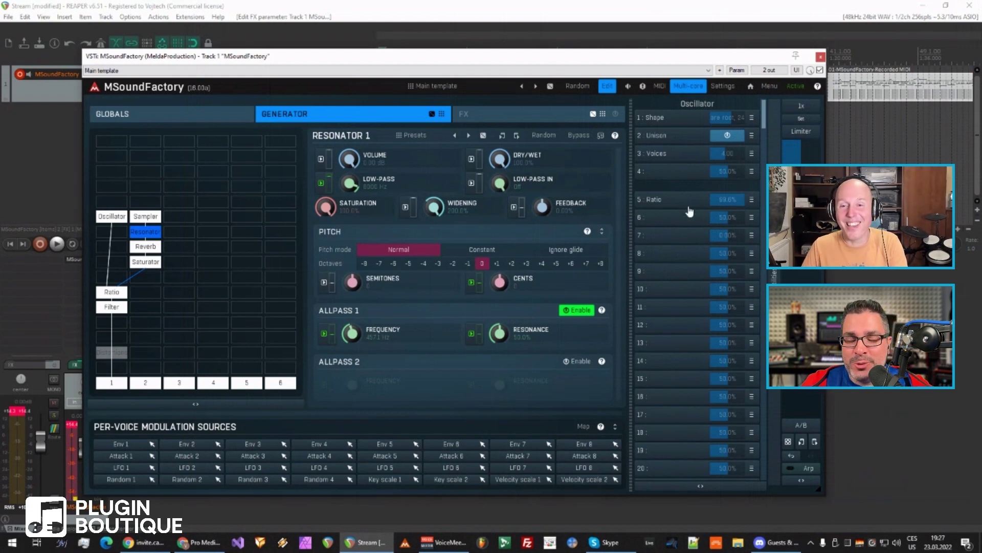
Name multiparameter 7 'Feedback' in group 'Sample' and save the project.
left_click(665, 234)
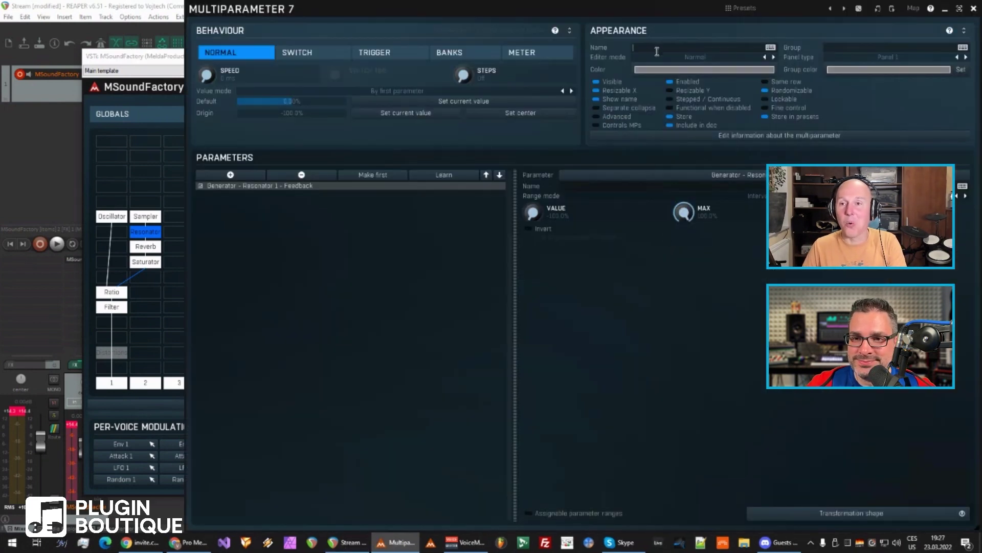
type("S")
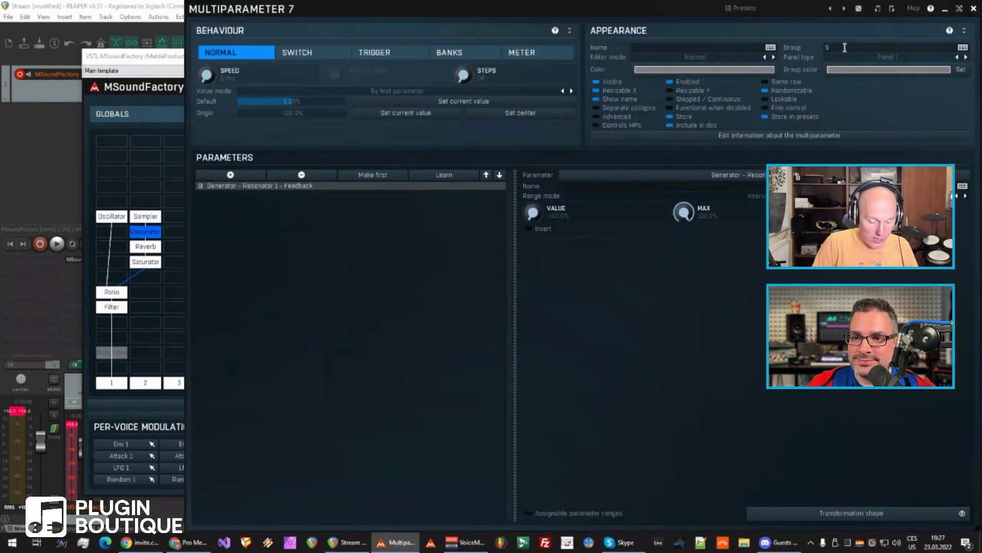
type("ample")
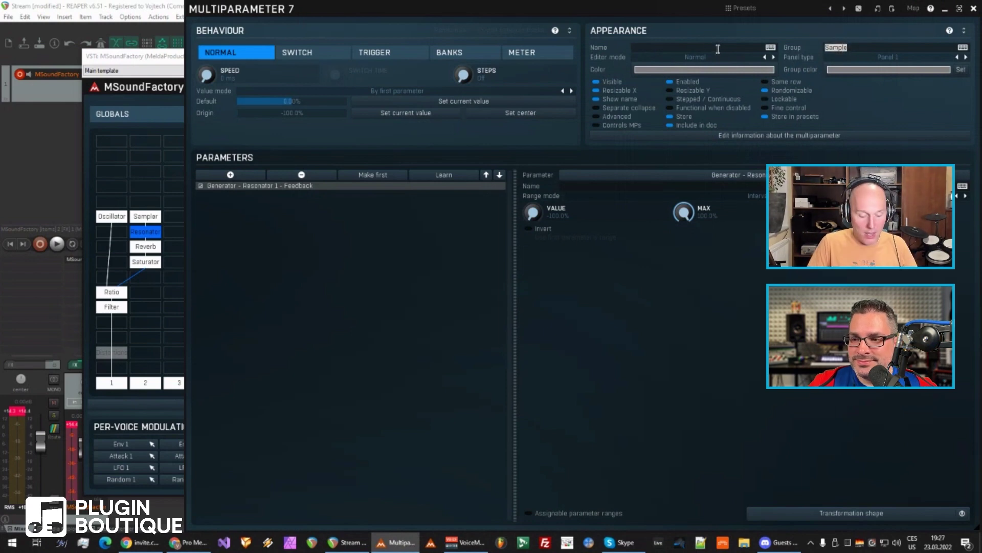
type("Feedback")
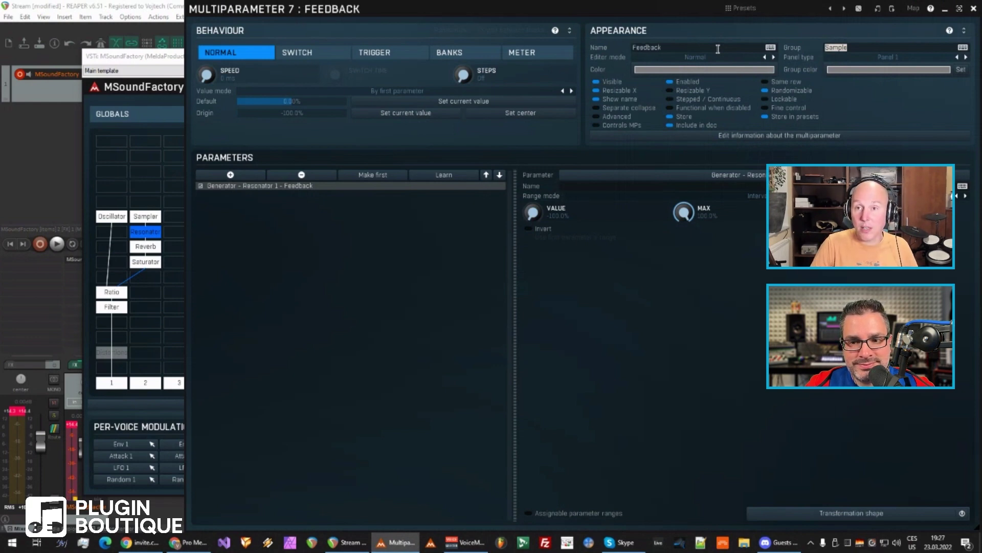
key("Escape")
key("ctrl+s")
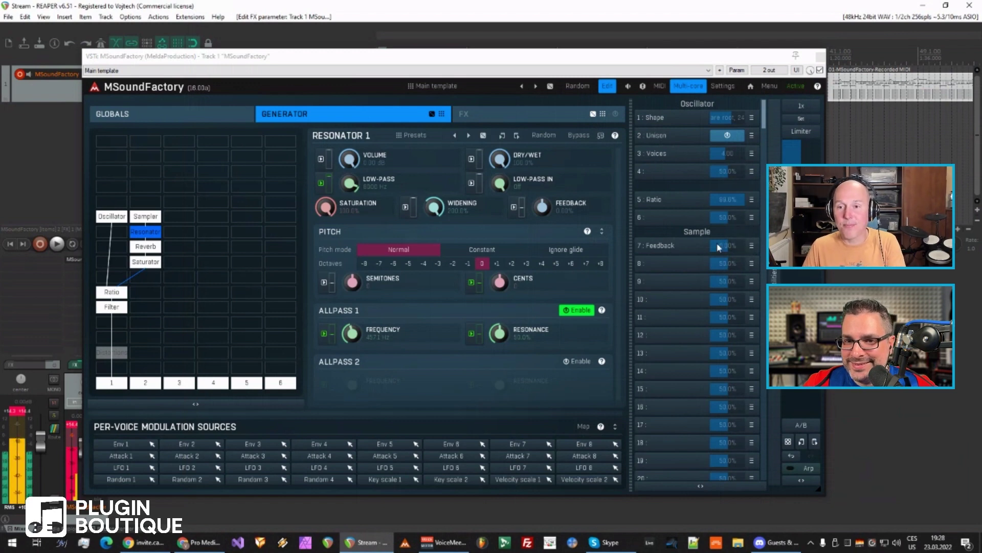
Bring the Resonator 1 Pitch section into view and try shifting the octave to +3.
scroll(731, 244, "down", 2)
scroll(731, 245, "down", 10)
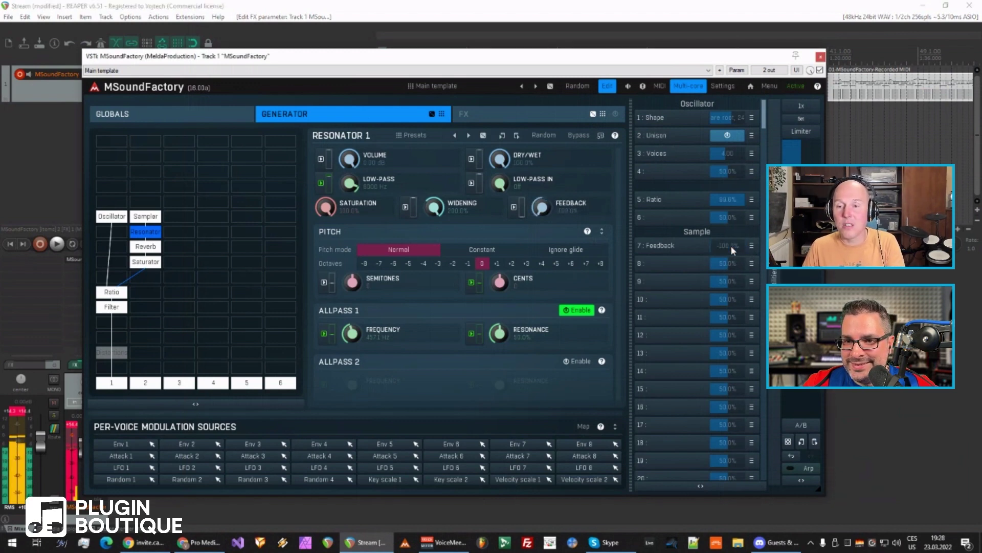
scroll(731, 244, "up", 3)
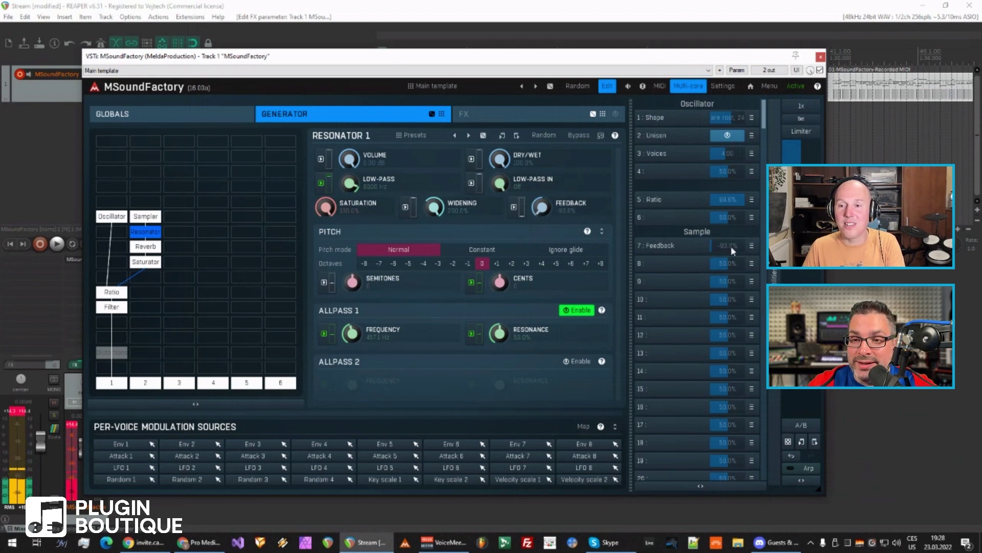
scroll(731, 246, "down", 2)
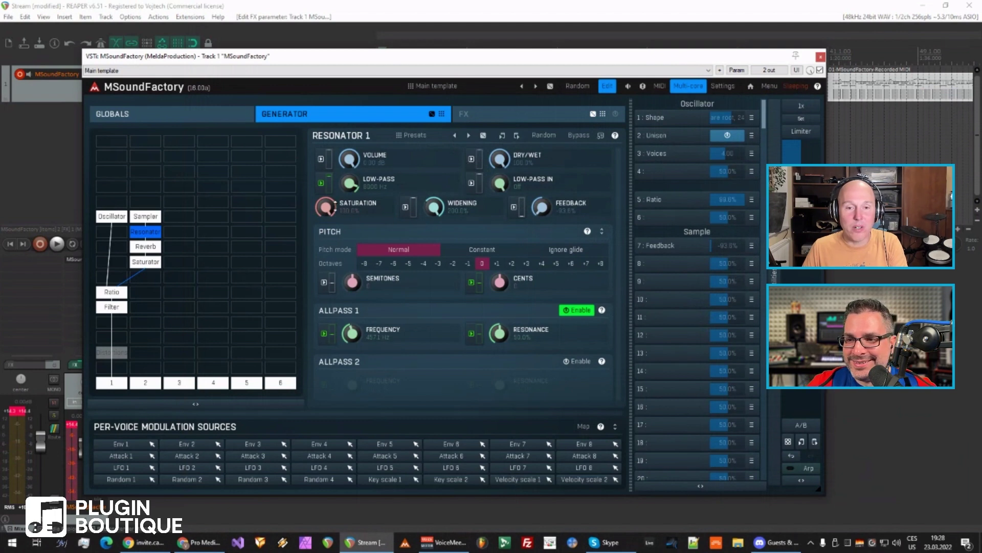
mouse_move(489, 266)
left_mouse_down()
mouse_move(511, 266)
mouse_move(442, 269)
mouse_move(482, 268)
left_mouse_up()
scroll(361, 287, "up", 3)
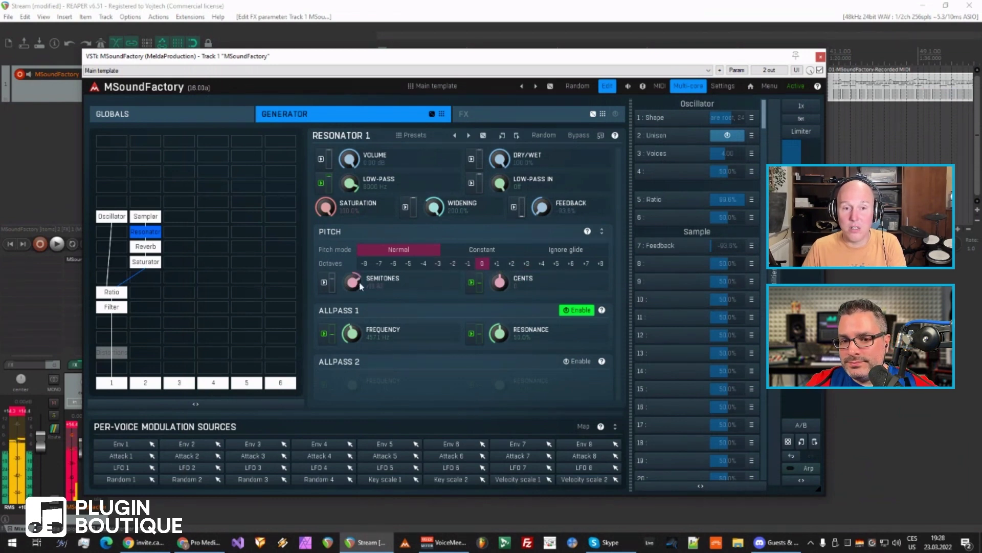
Reset Semitones to 0 and link Resonator 1's Octaves to multiparameter 8 via Learn.
double_click(361, 287)
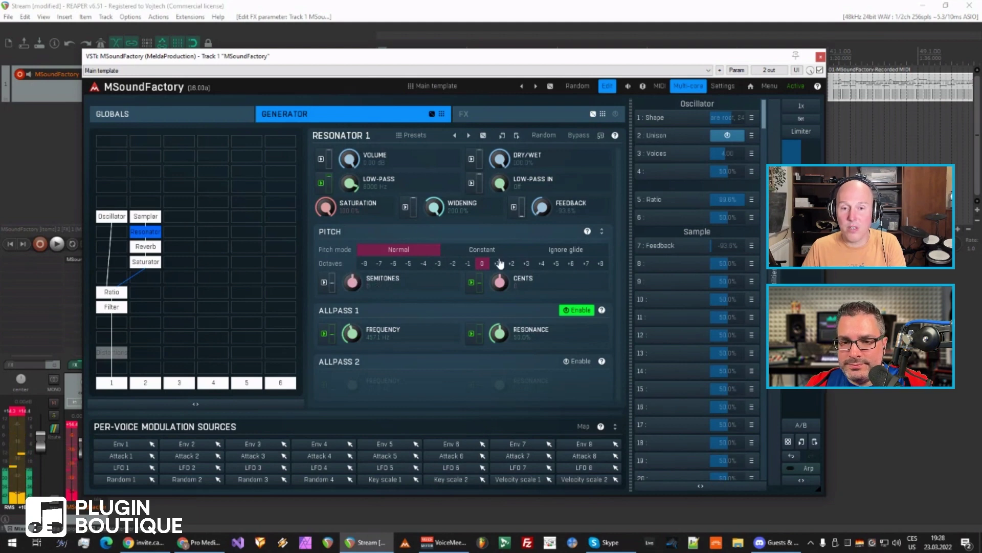
right_click(666, 265)
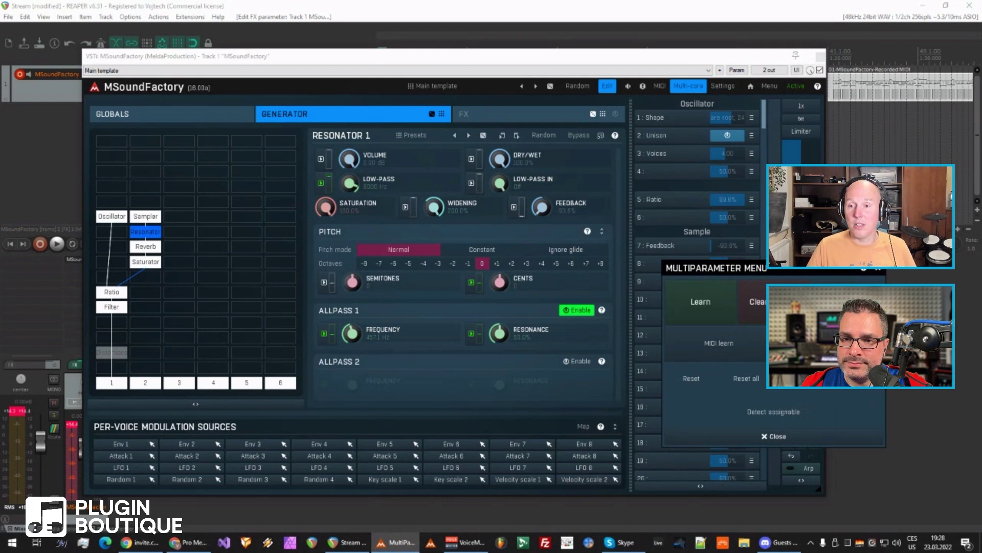
left_click(700, 301)
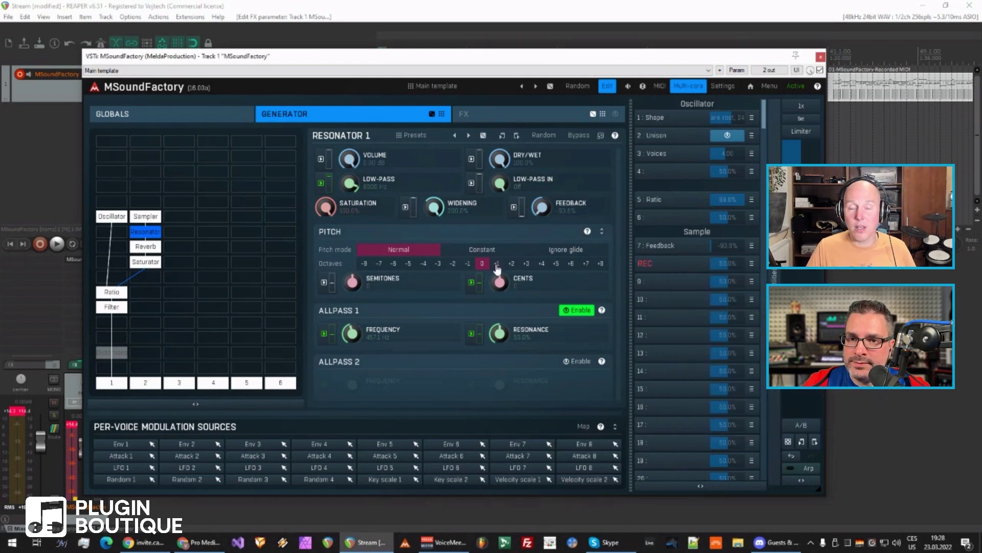
left_click(497, 264)
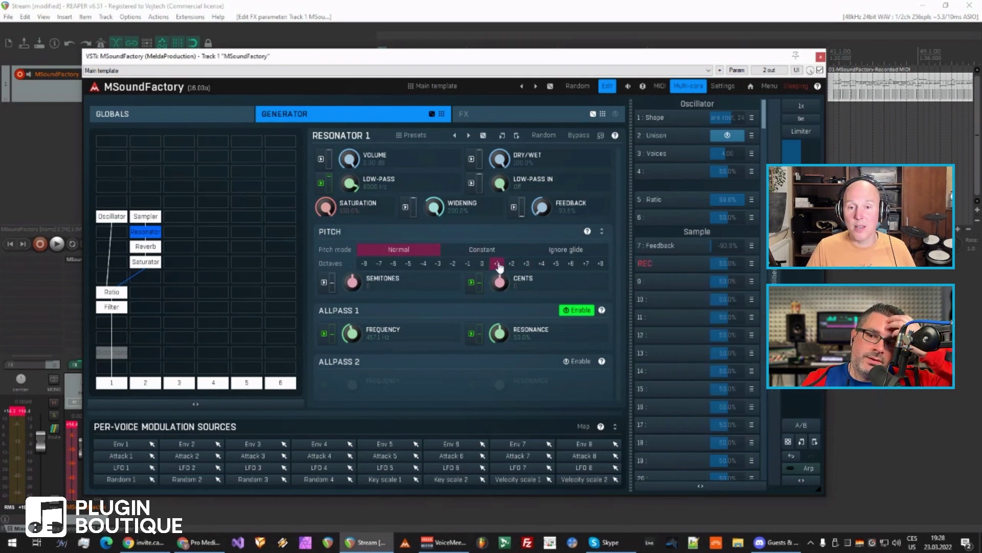
left_click(482, 264)
left_click(654, 264)
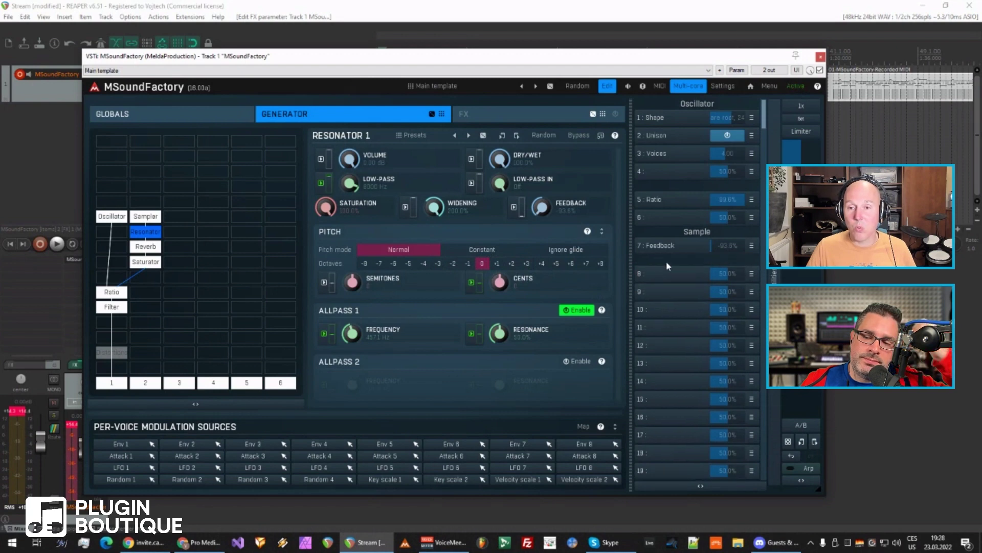
Open the settings editor for multiparameter 8.
right_click(667, 275)
left_click(669, 278)
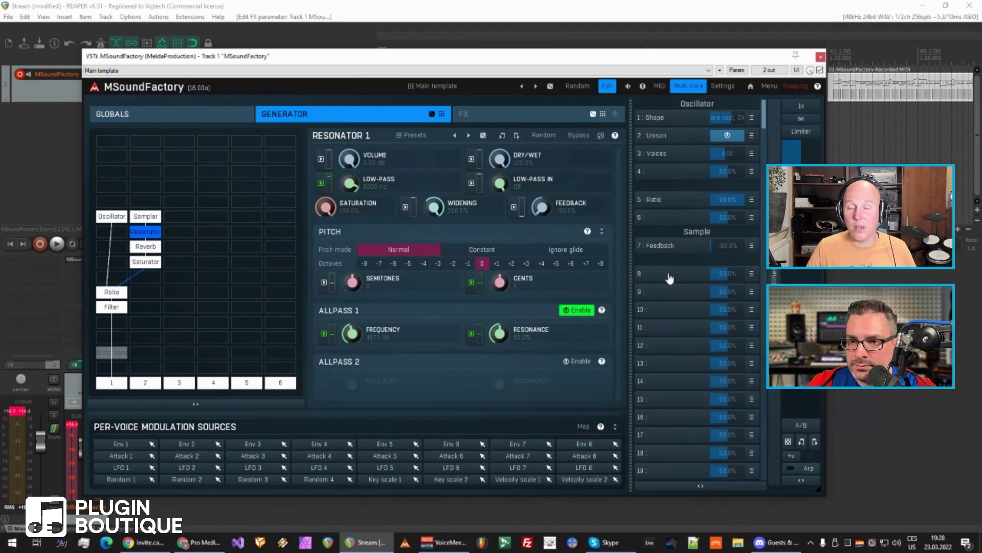
left_click(669, 277)
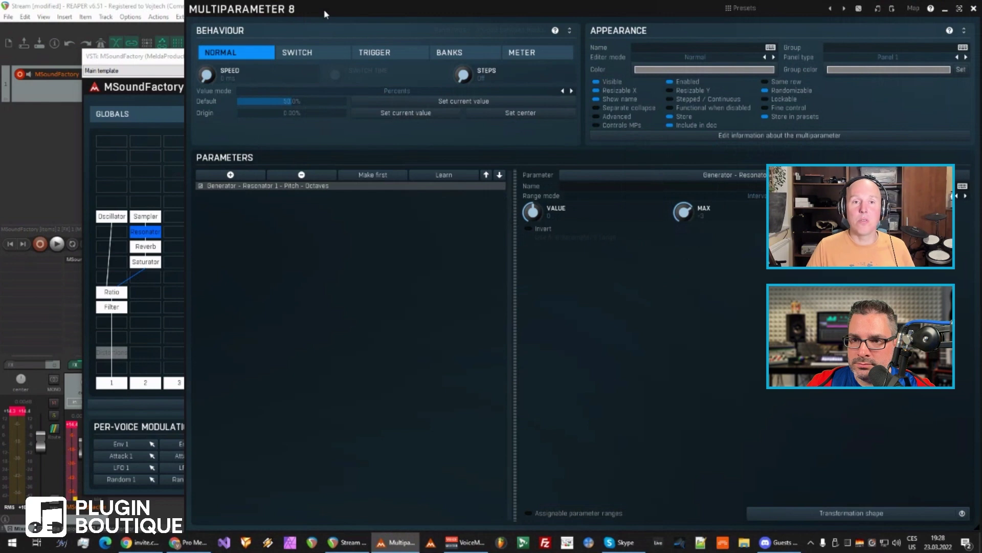
Rearrange the windows to uncover the Resonator, then test multiparameter 8 stepping Octaves to +2 and back to 0.
left_click_drag(324, 14, 197, 73)
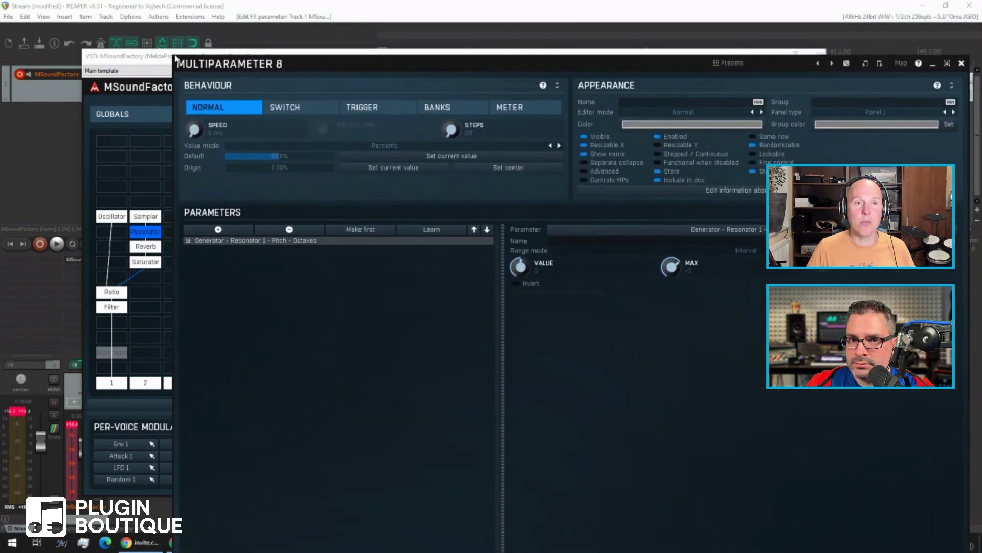
left_click_drag(174, 57, 466, 250)
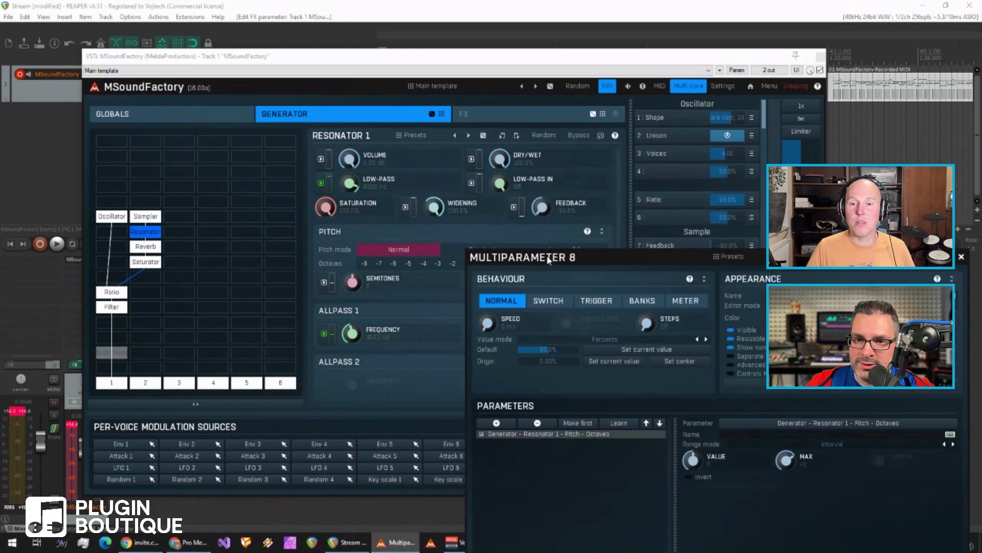
left_click_drag(548, 260, 559, 186)
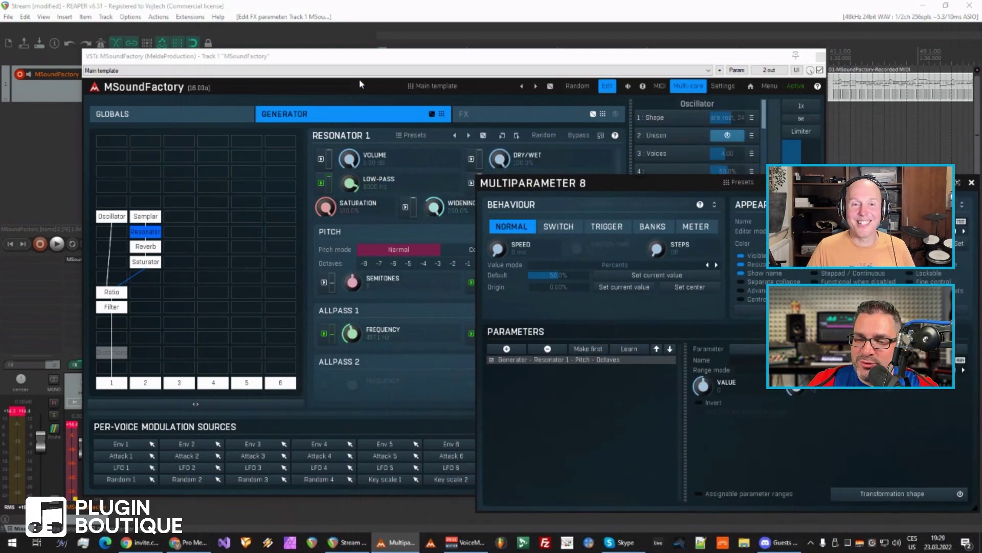
left_click_drag(362, 56, 293, 38)
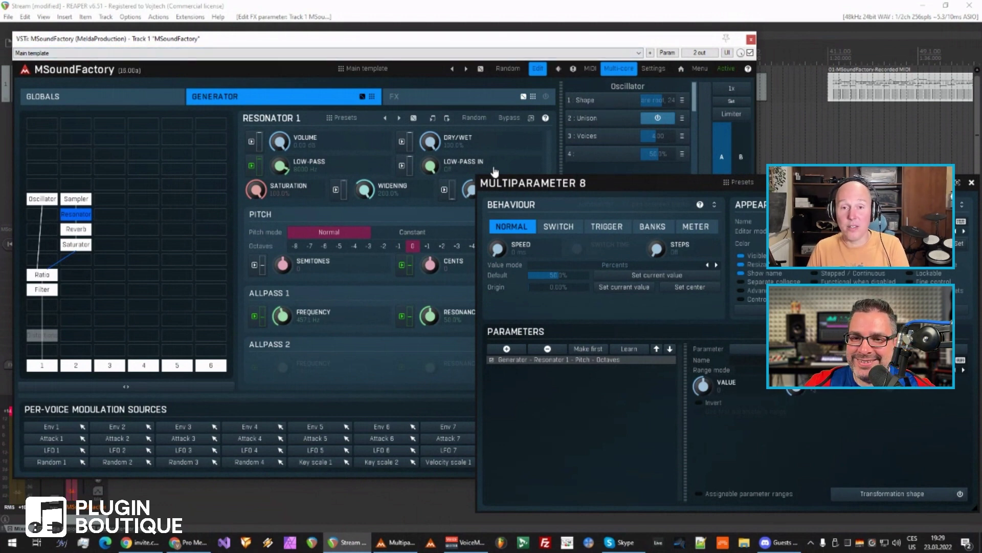
left_click_drag(545, 192, 544, 372)
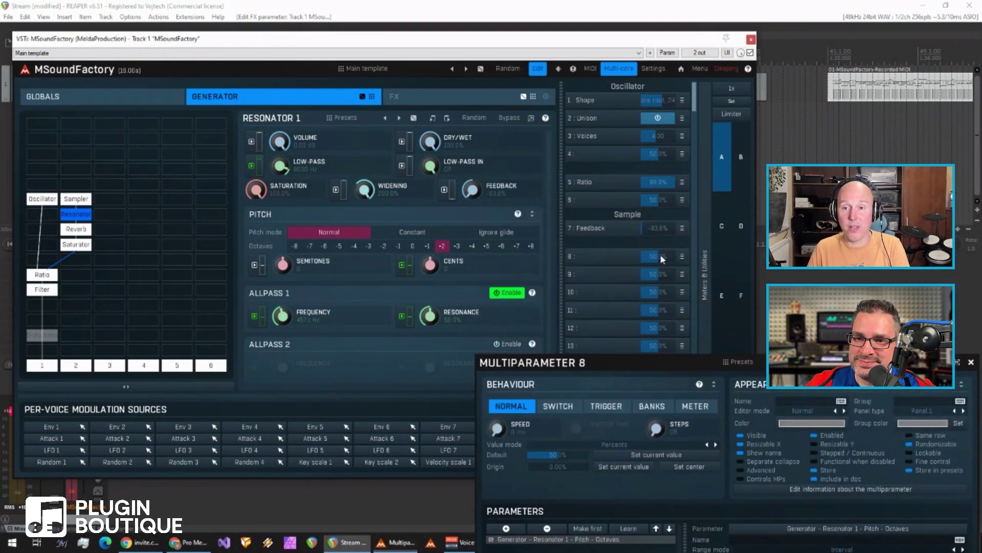
left_click_drag(659, 257, 660, 253)
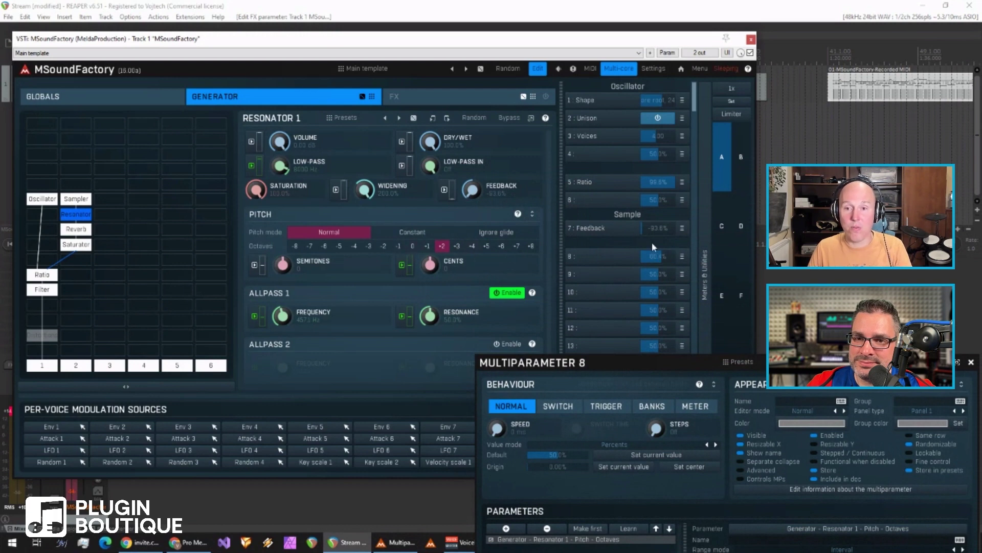
left_click_drag(662, 254, 662, 254)
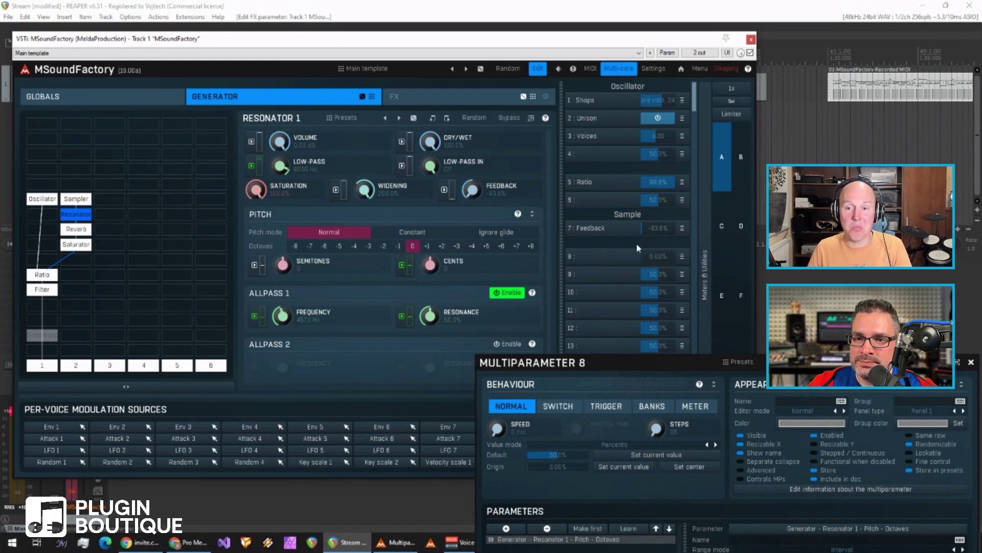
Name multiparameter 8 'Shift' and reopen its settings.
left_click_drag(575, 364, 502, 191)
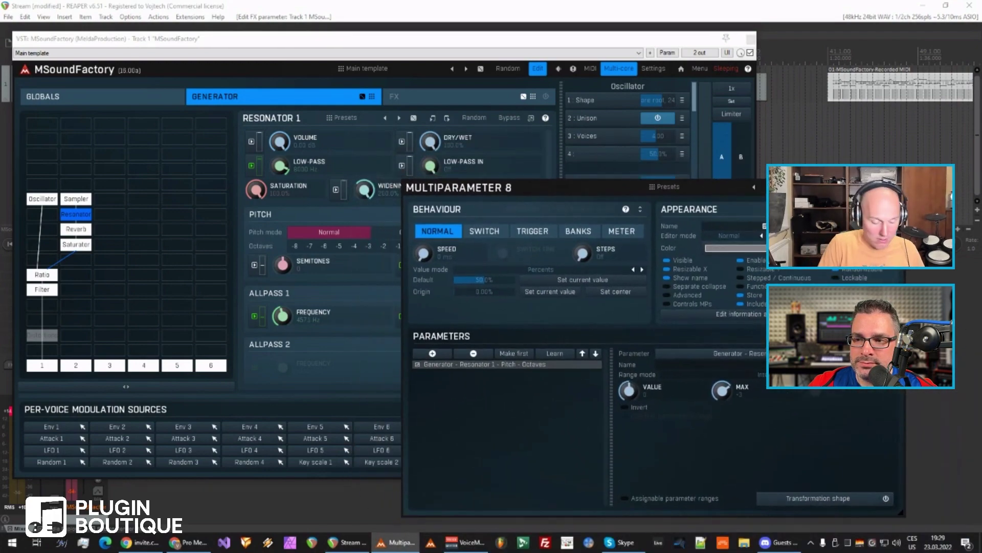
type("Shift")
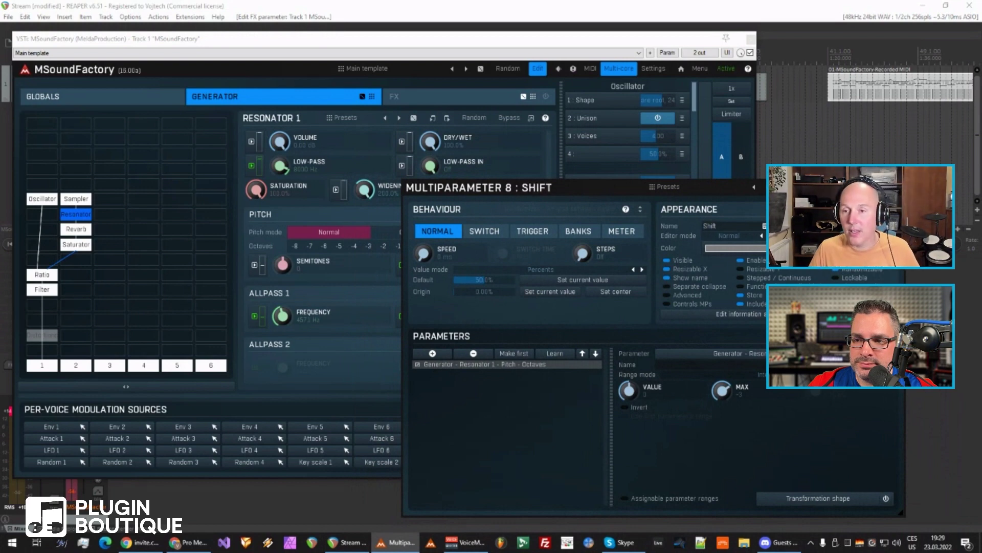
key("Escape")
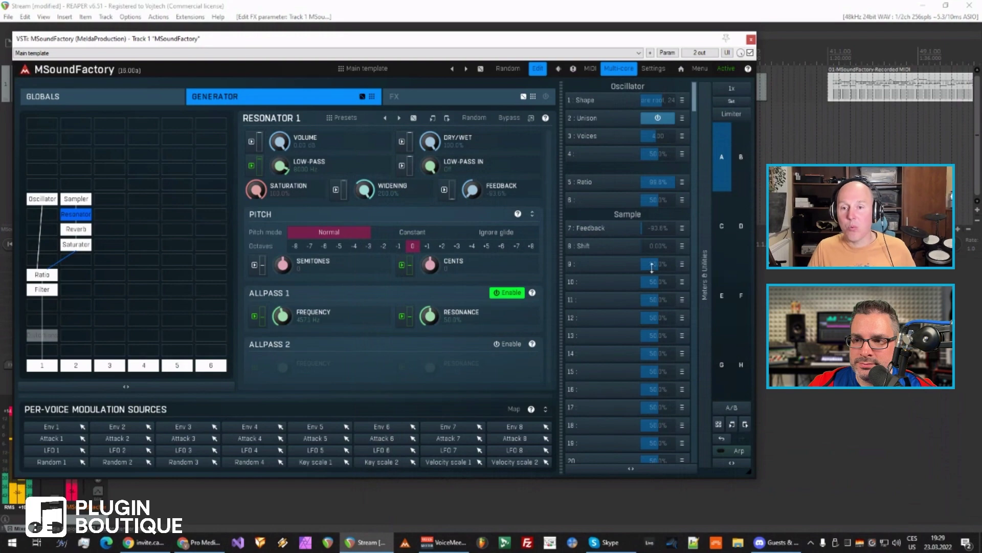
left_click(624, 247)
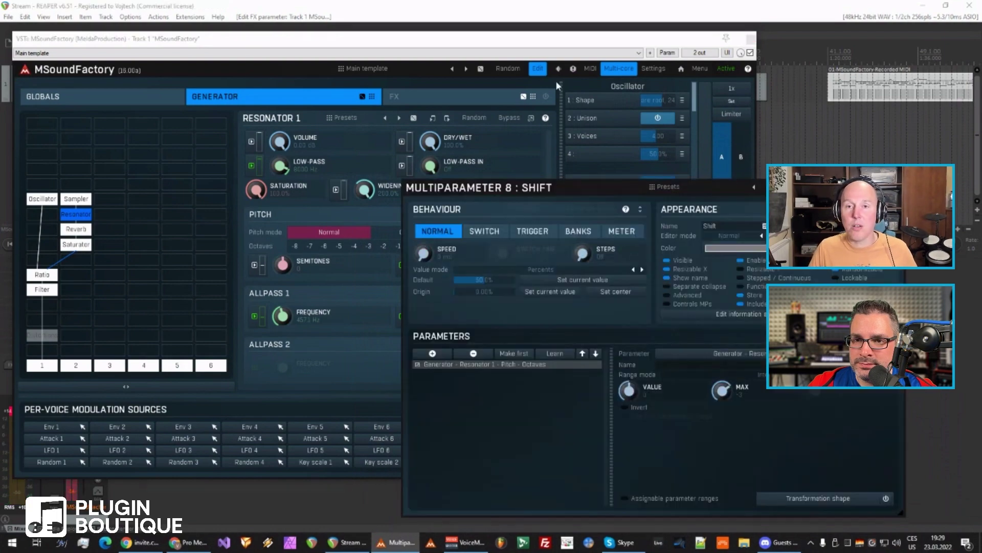
Leave Edit mode to show the instrument panel and move the Shift editor aside.
left_click(539, 69)
left_click_drag(477, 194, 524, 166)
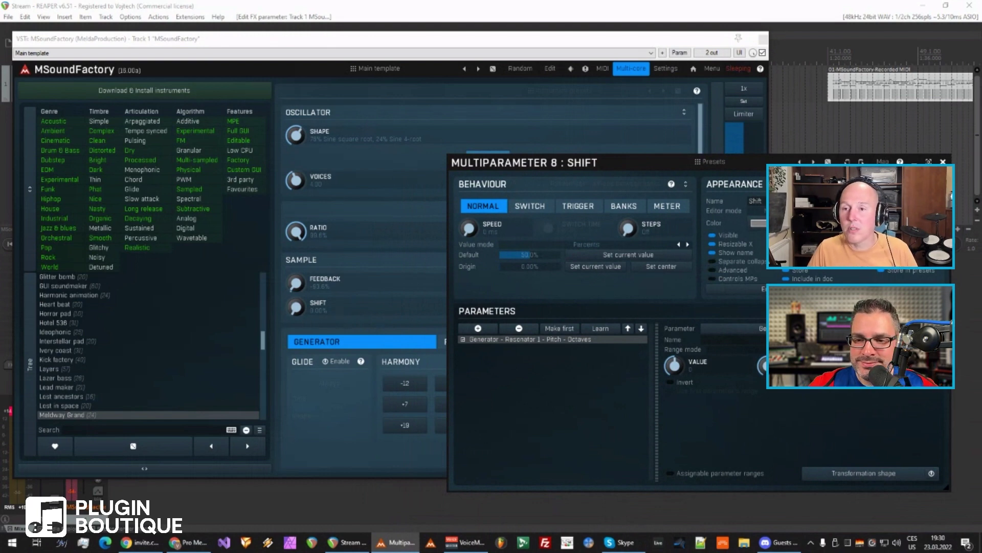
Set Shift to a horizontal Selector with 4 steps, values shown by first parameter (Octaves).
left_click(788, 211)
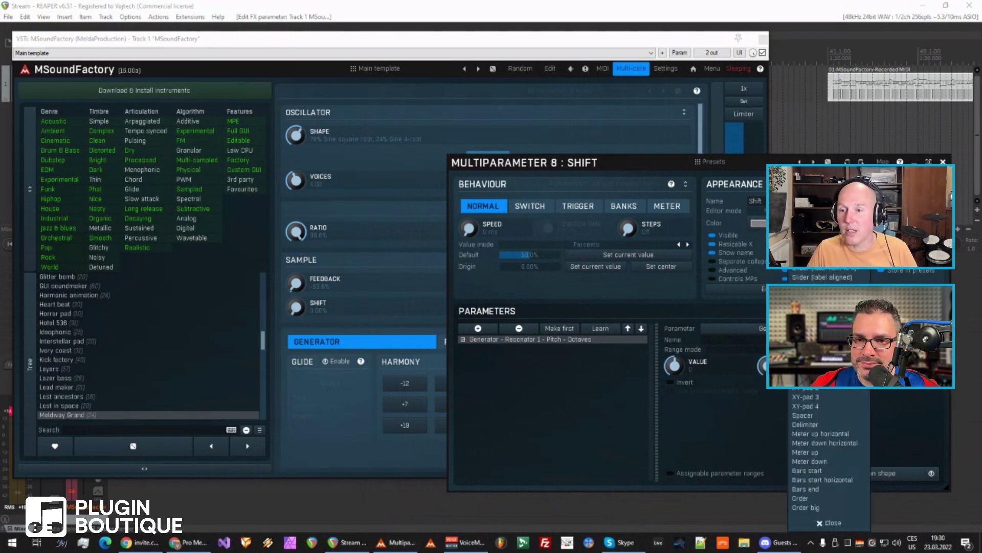
left_click(822, 277)
left_click_drag(526, 166, 512, 130)
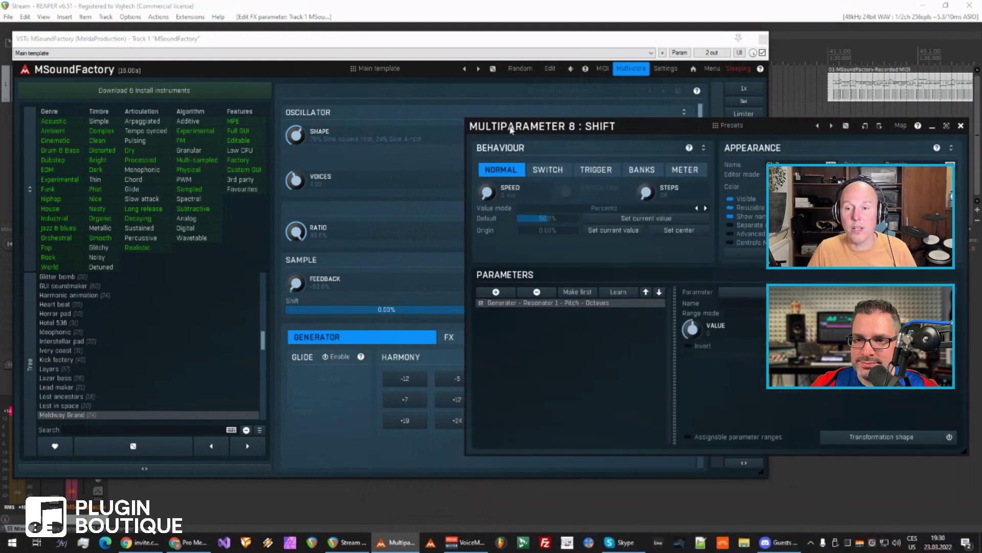
double_click(664, 192)
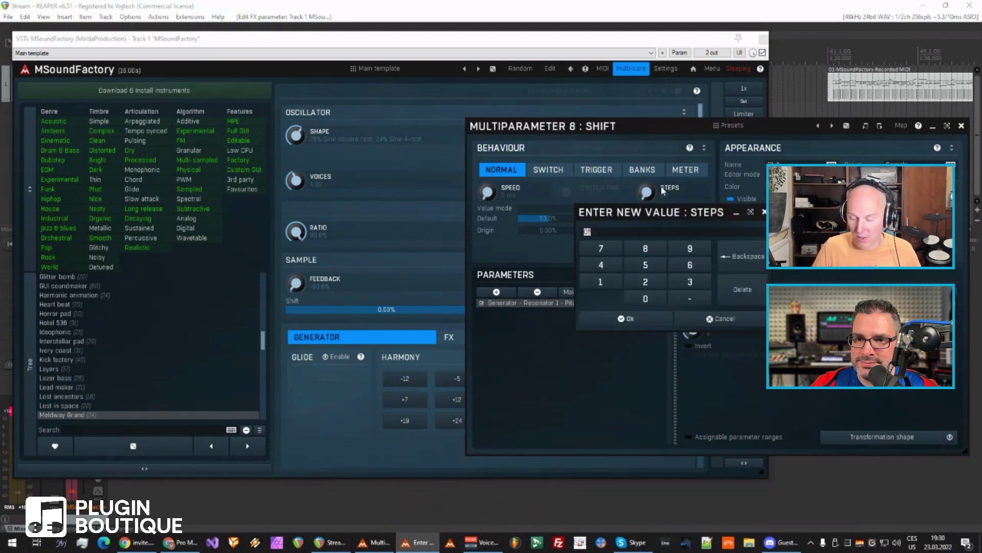
type("4")
key("Return")
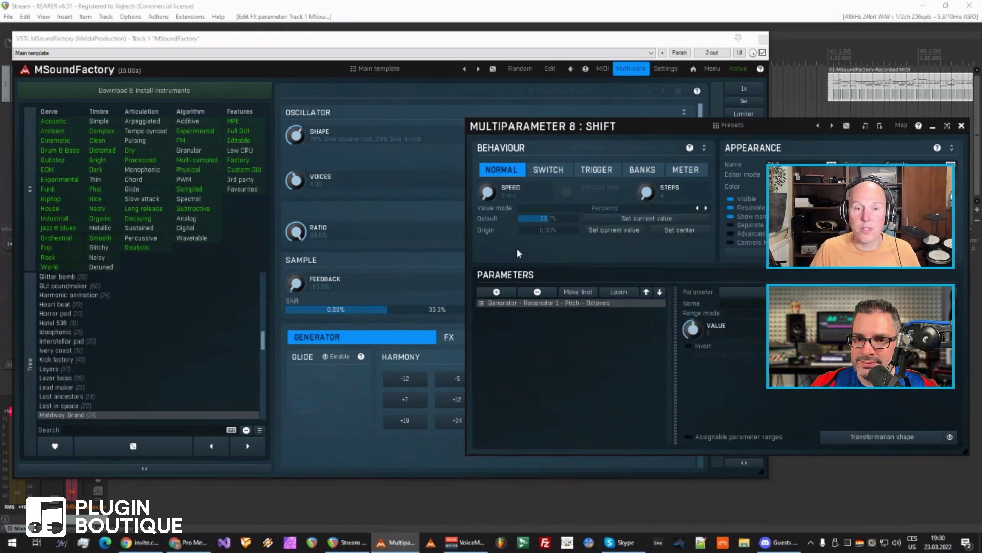
left_click_drag(562, 141, 543, 134)
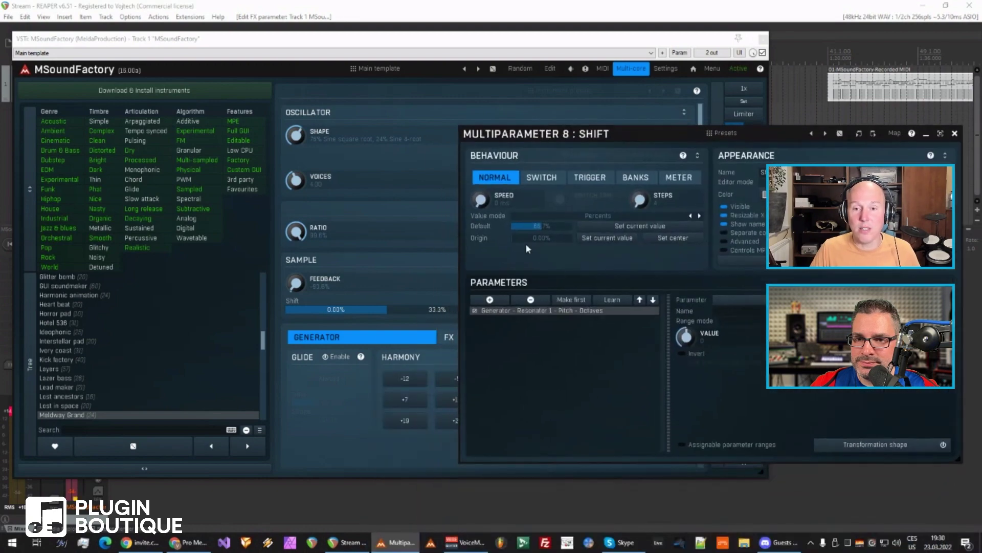
left_click(606, 221)
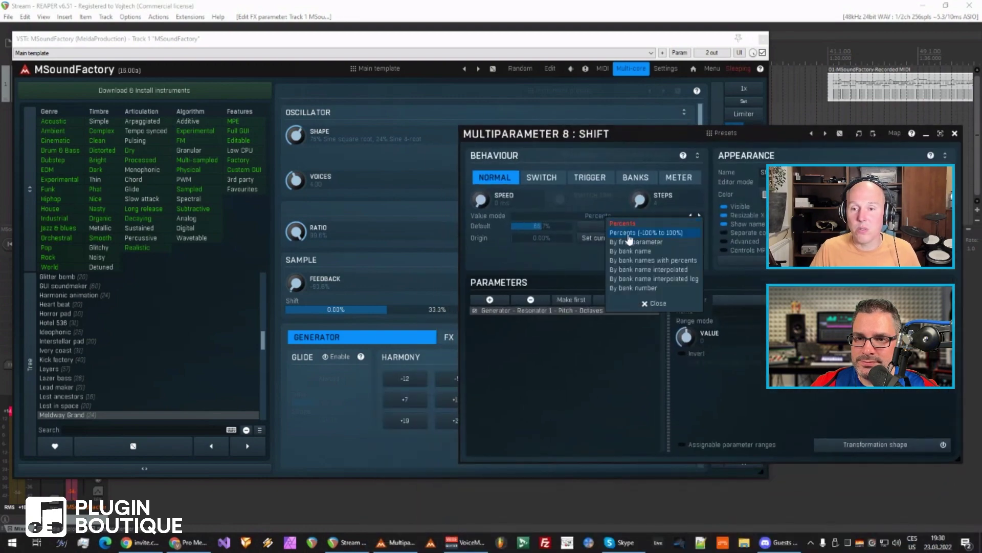
left_click(637, 245)
left_click_drag(527, 142, 449, 339)
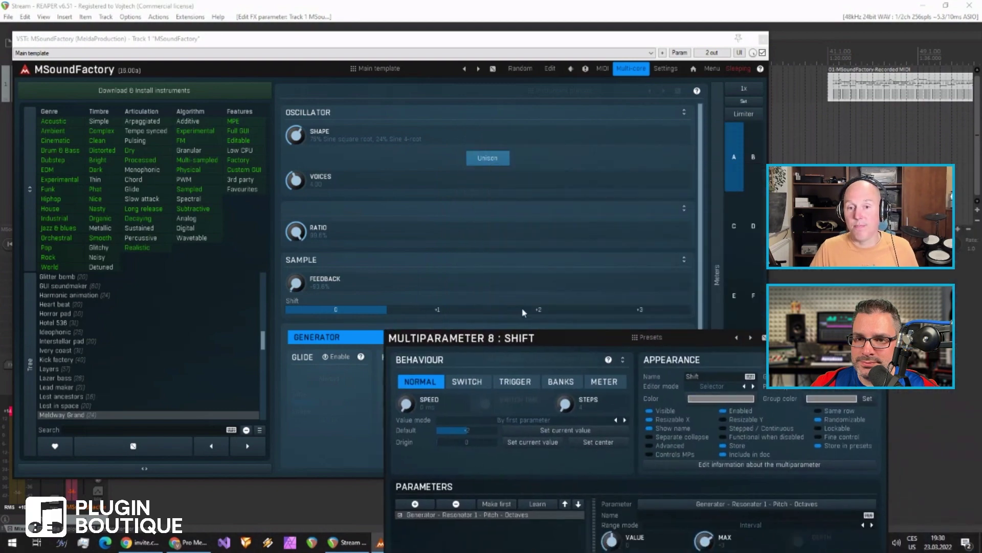
Switch Shift's behaviour back to Normal and close its multiparameter settings window.
left_click_drag(495, 340, 563, 182)
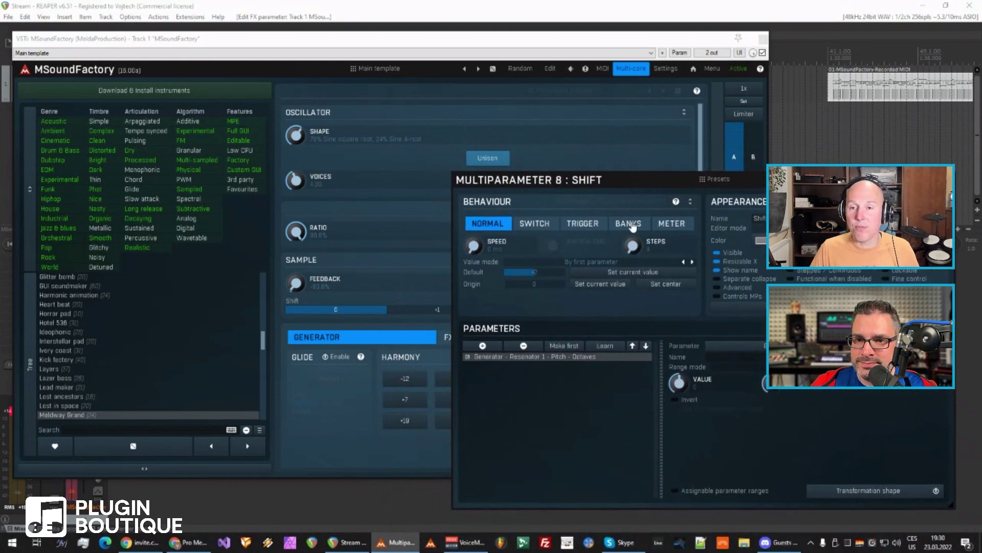
left_click(629, 223)
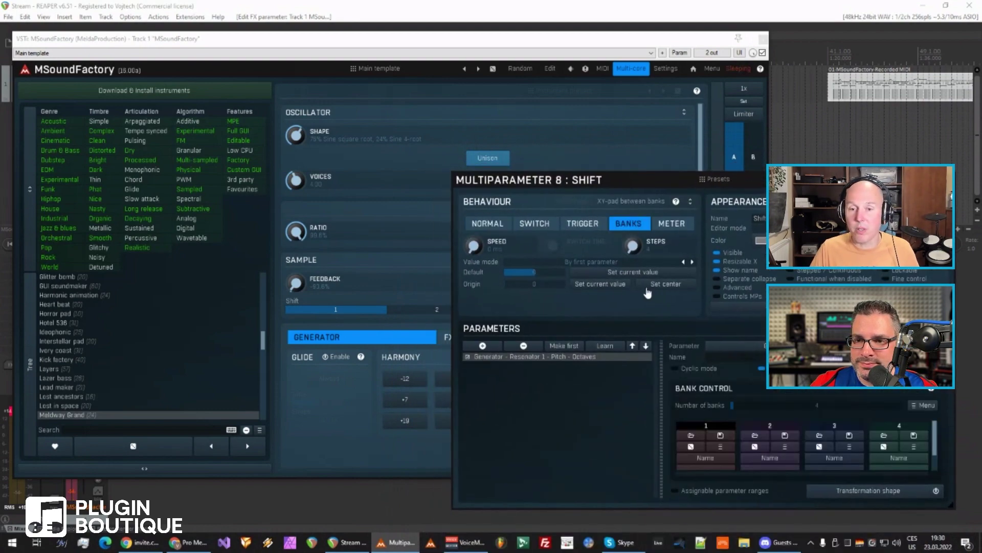
left_click(487, 225)
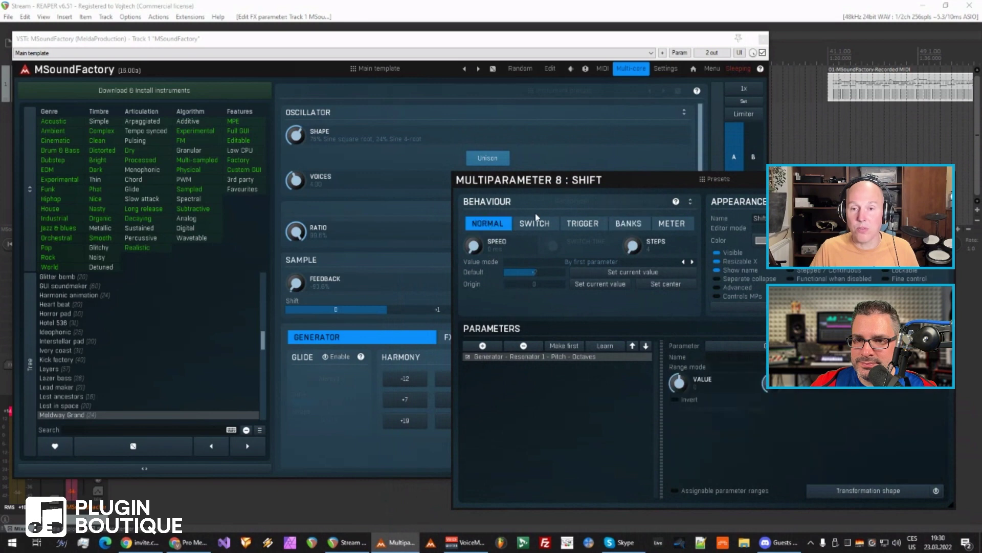
left_click_drag(553, 180, 502, 196)
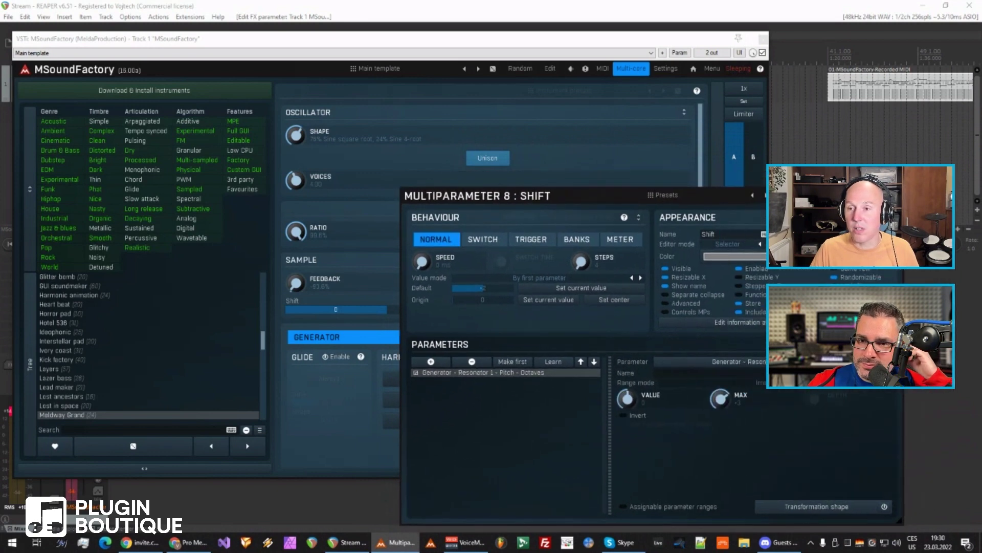
key("Escape")
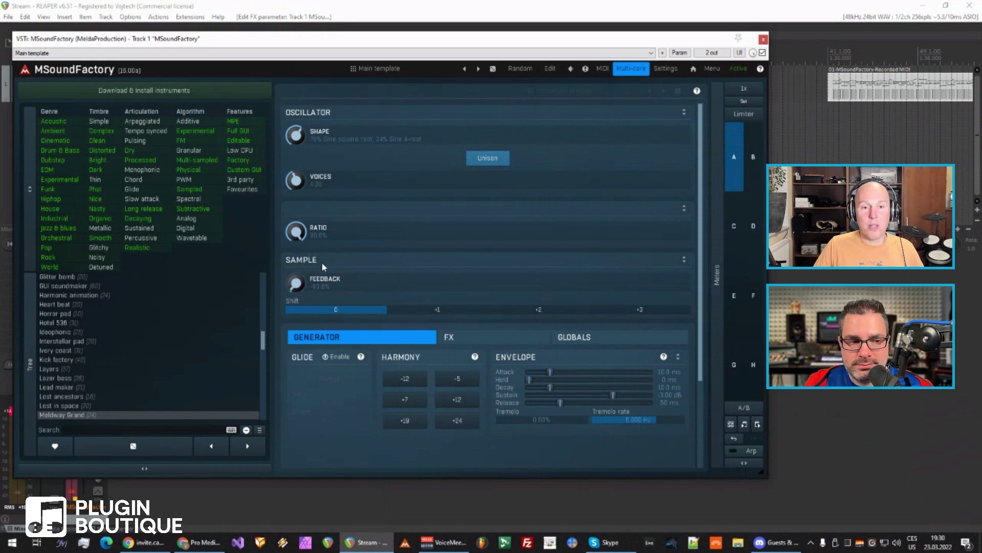
Nudge the Feedback knob and open its multiparameter settings.
left_click_drag(302, 285, 302, 281)
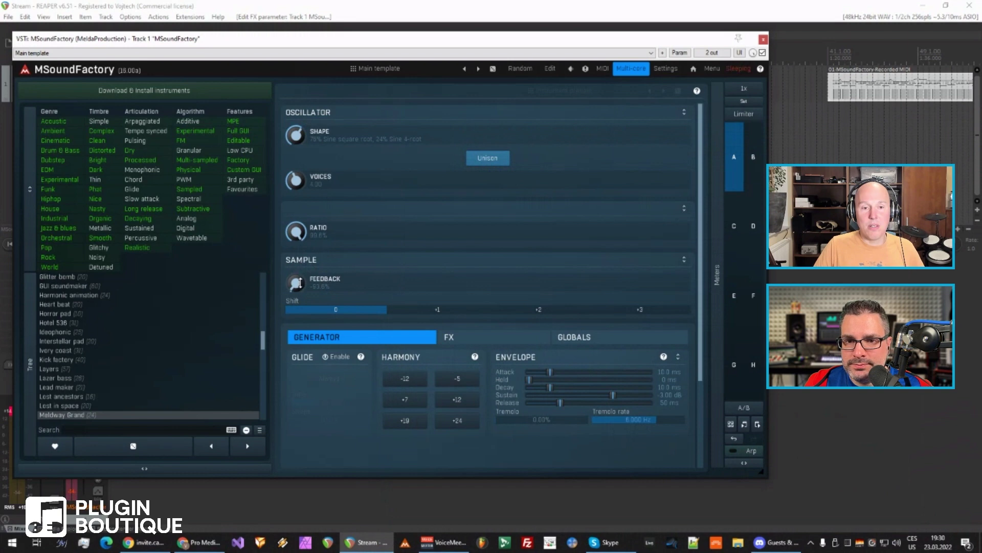
left_click(300, 284)
right_click(300, 285)
Close the Feedback settings and move the MSoundFactory plugin window further right.
key("Escape")
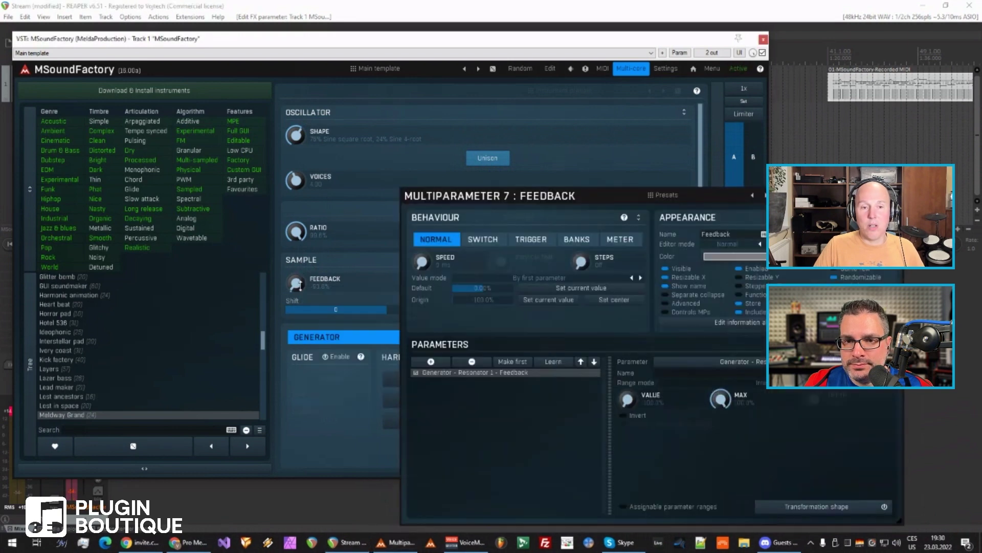
key("Escape")
left_click(81, 262)
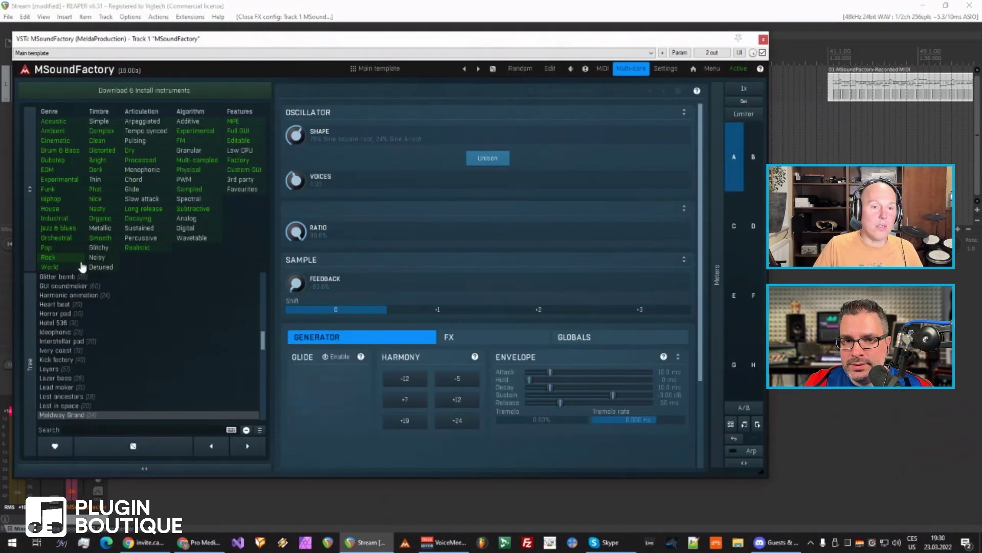
left_click_drag(227, 42, 360, 58)
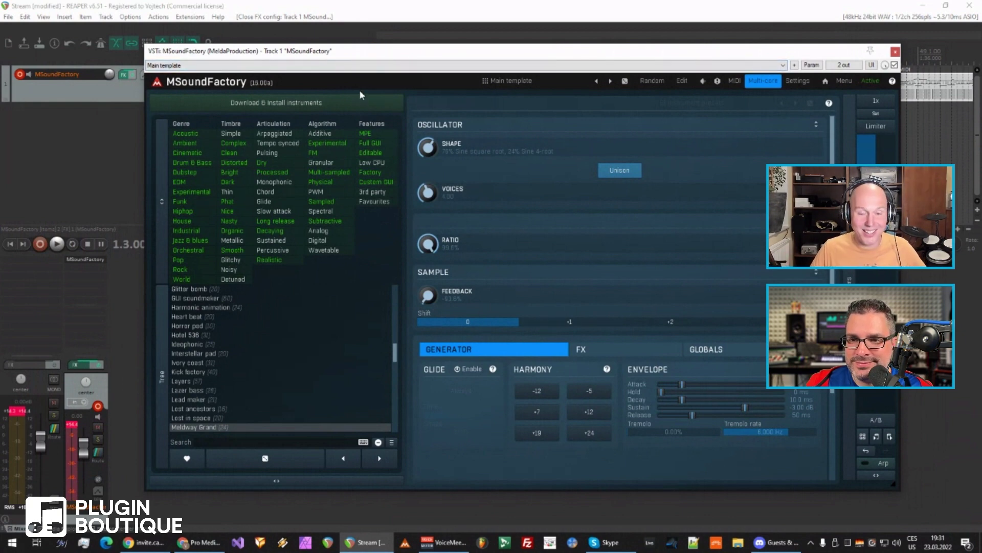
Reset the Feedback knob to its default value, then bring up its options menu again.
right_click(428, 296)
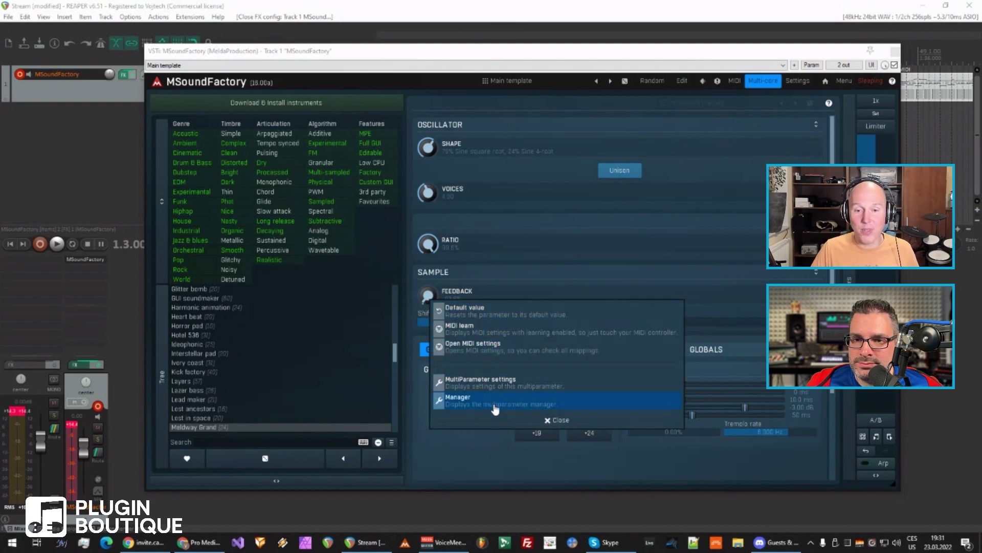
left_click(434, 304)
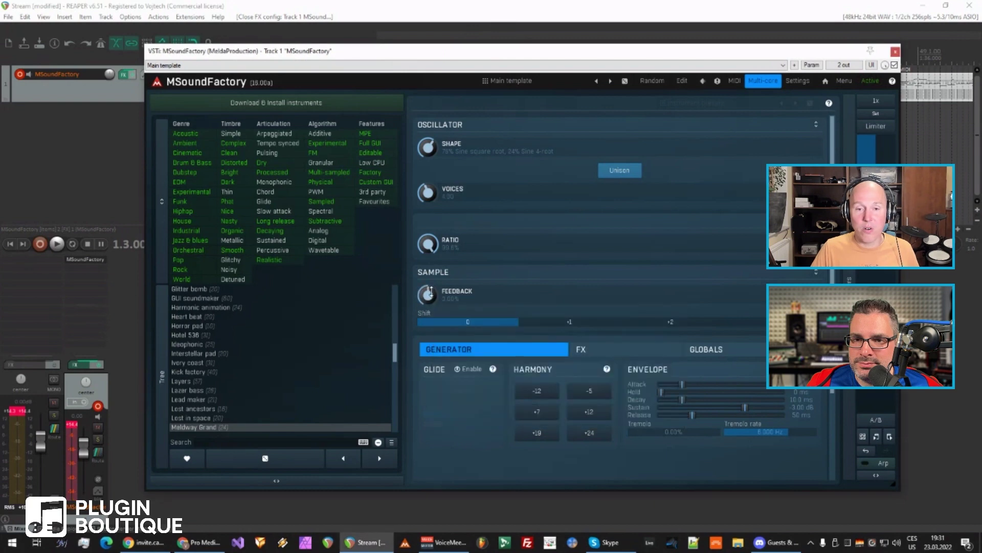
right_click(434, 299)
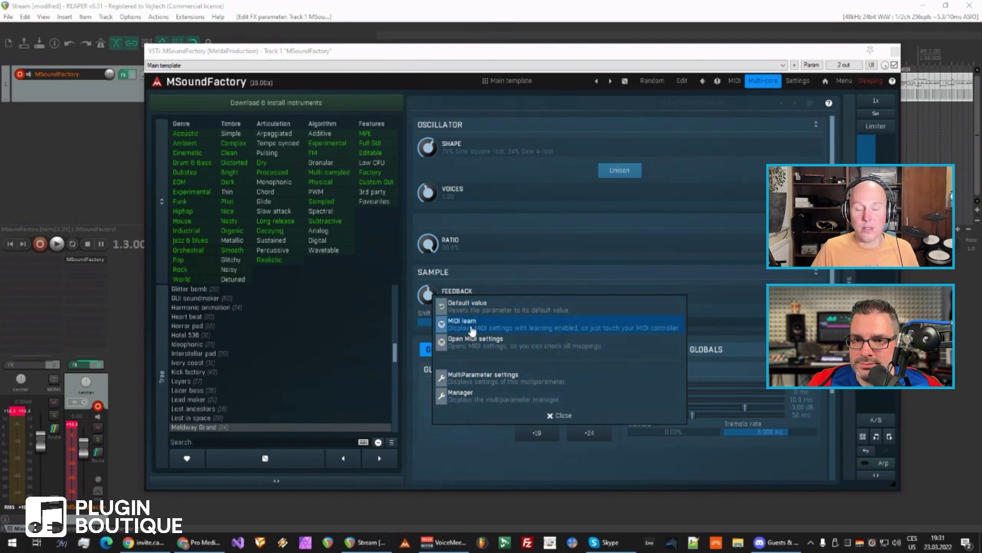
Open the multiparameter manager and arrange it beside the plugin window.
left_click(465, 403)
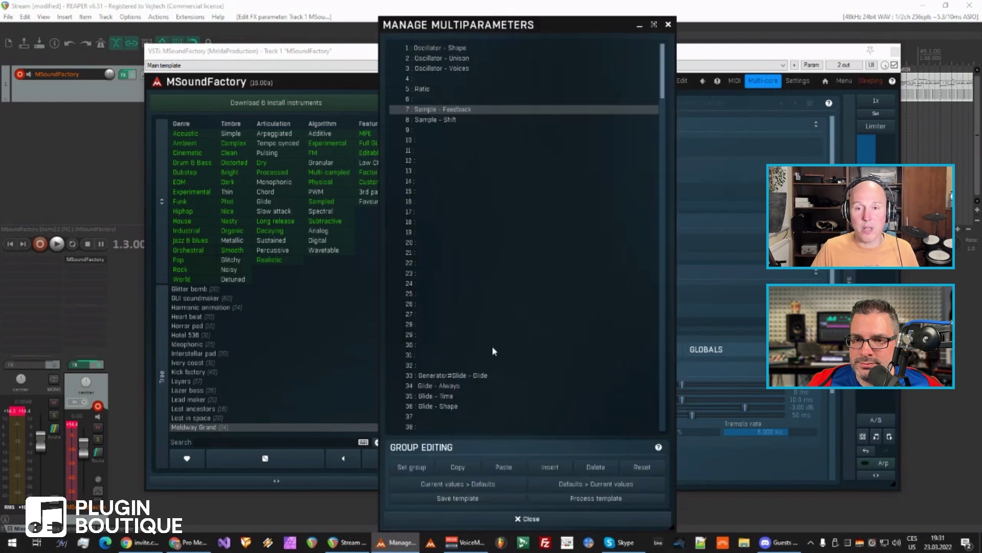
left_click_drag(460, 26, 737, 36)
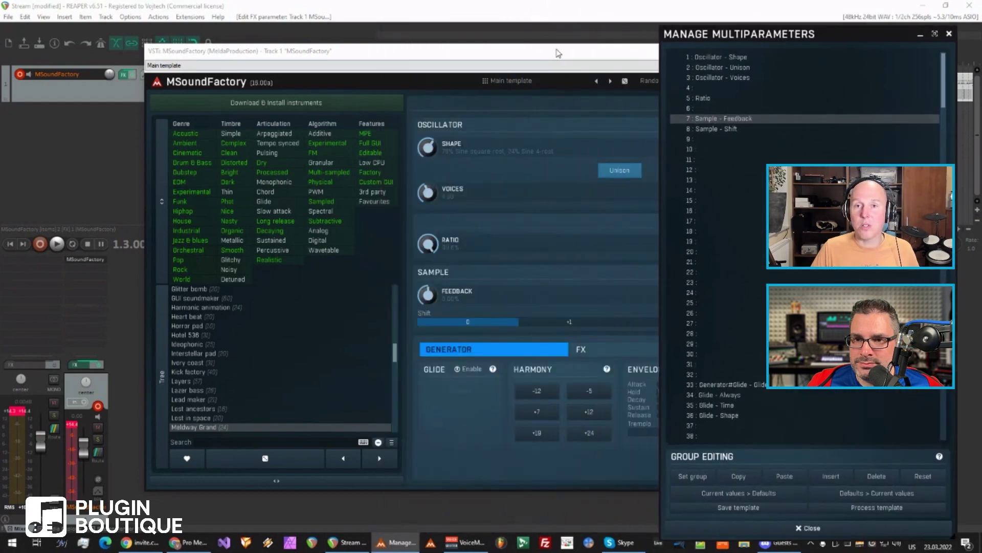
left_click_drag(557, 51, 381, 38)
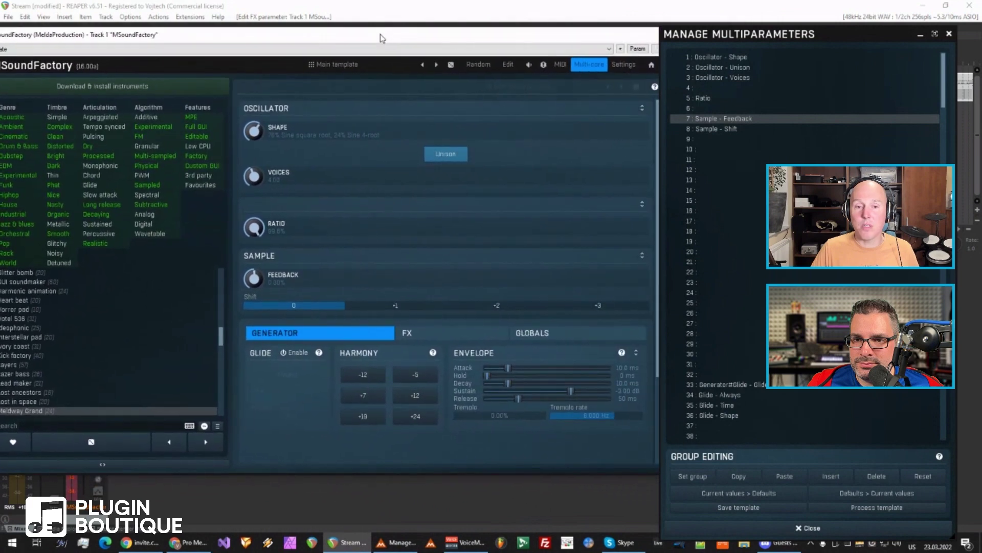
Move Sample - Feedback and Sample - Shift up to slots 4–5, then open Feedback's settings.
left_click(735, 130, "shift")
left_click_drag(736, 130, 741, 105)
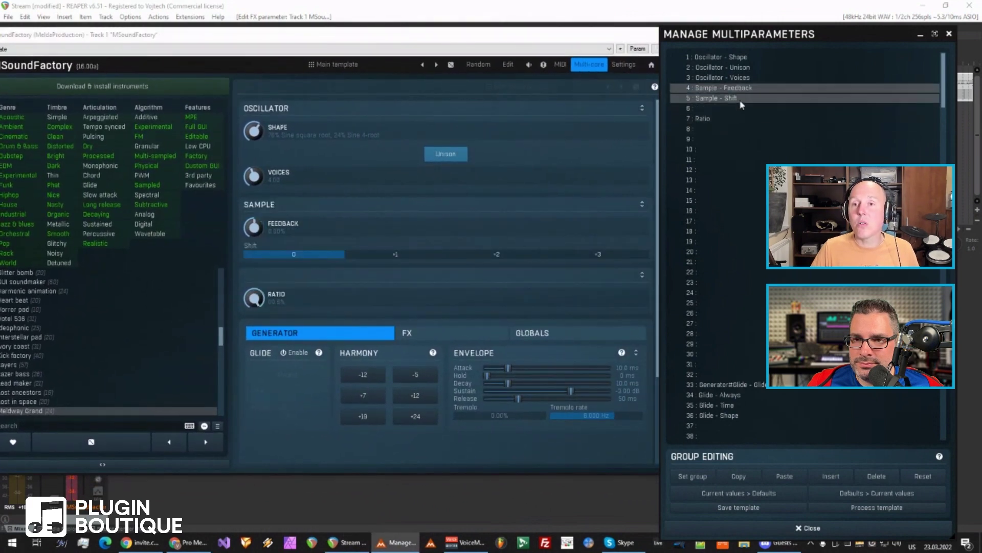
double_click(728, 88)
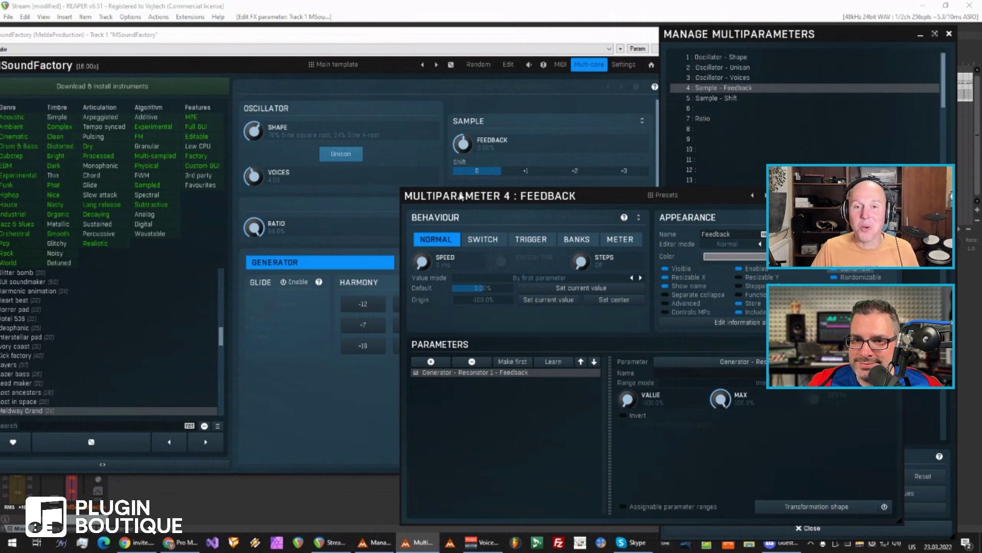
Move the Feedback settings aside and try reordering Oscillator - Unison, leaving it in slot 2.
left_click_drag(460, 196, 429, 322)
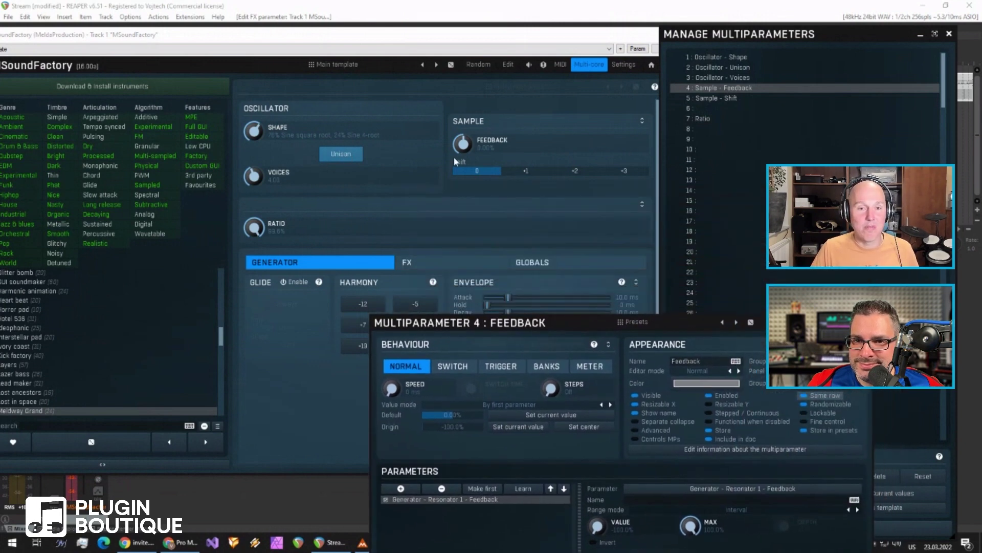
double_click(738, 66)
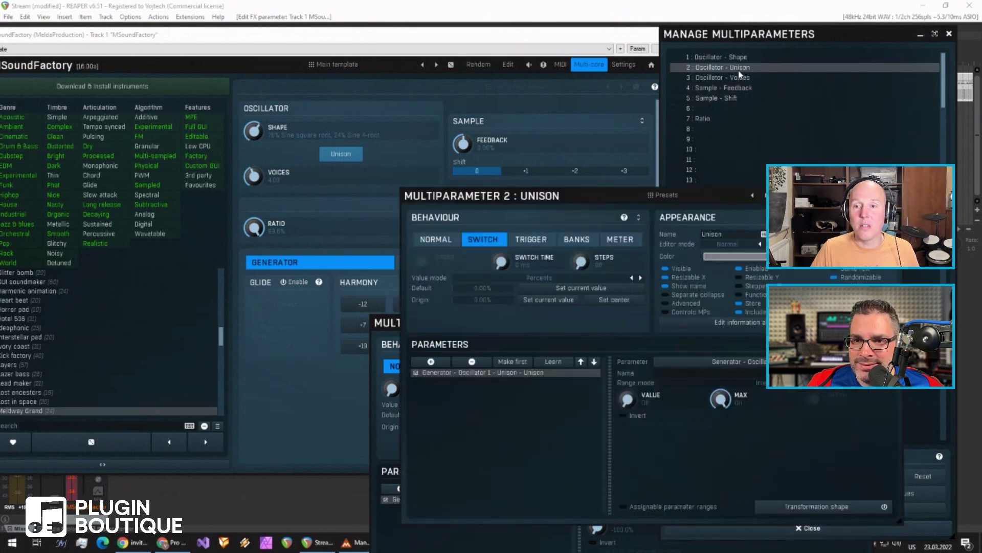
left_click(738, 68)
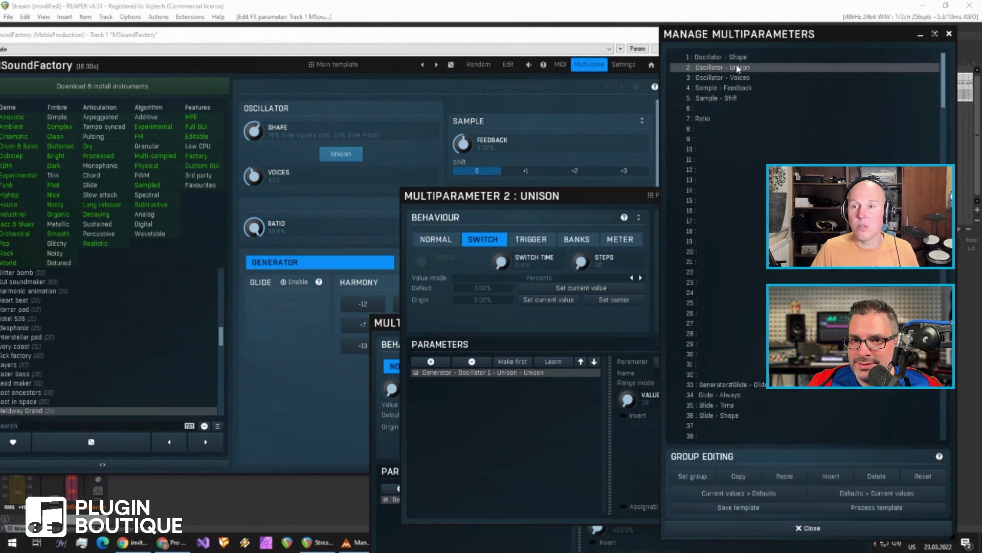
left_click_drag(738, 68, 741, 78)
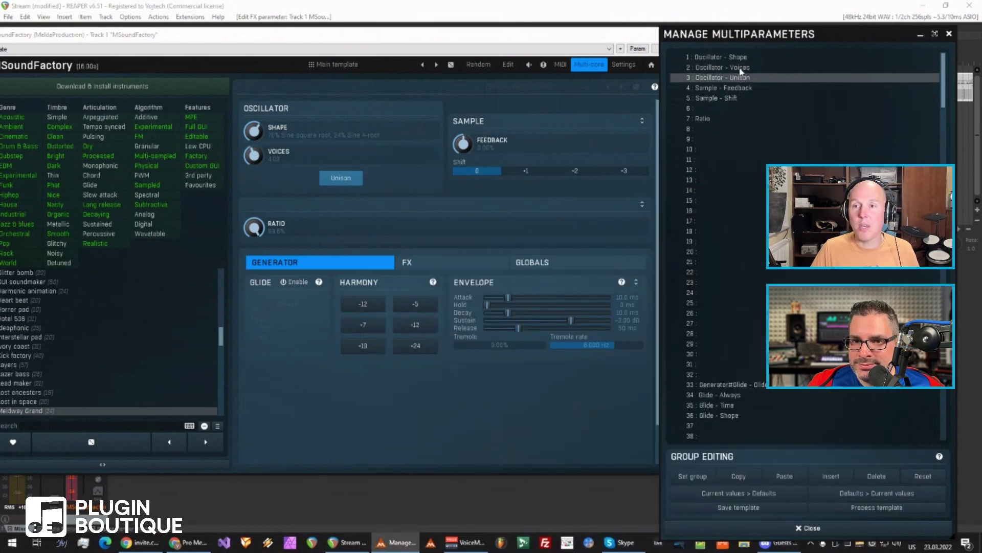
left_click_drag(741, 78, 740, 68)
Set Unison's editor mode to Title button and close its settings.
double_click(740, 68)
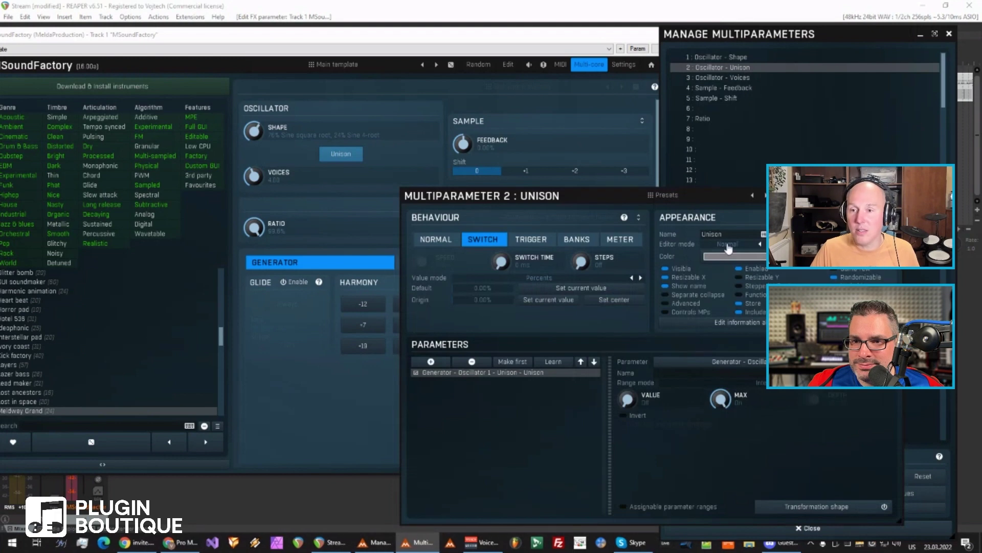
left_click(729, 246)
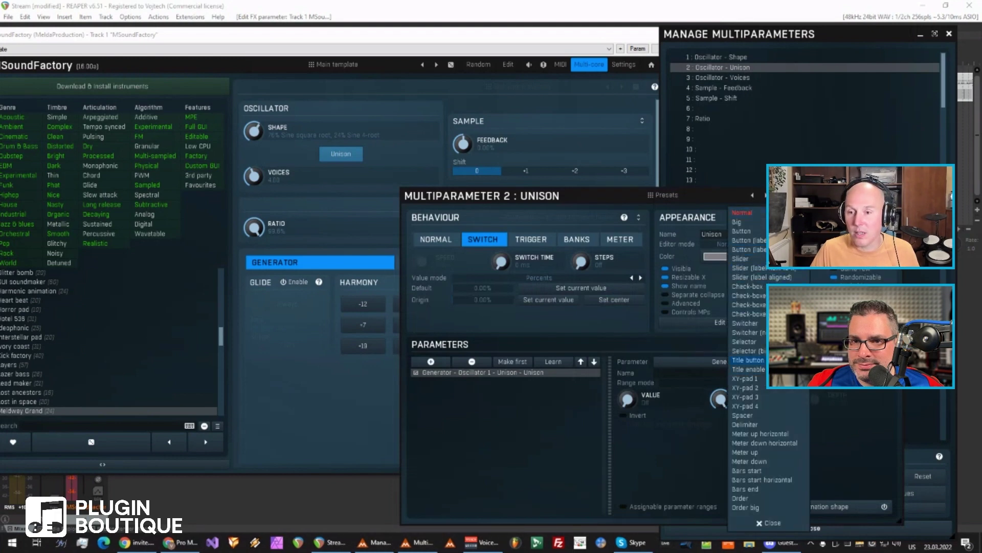
left_click(748, 359)
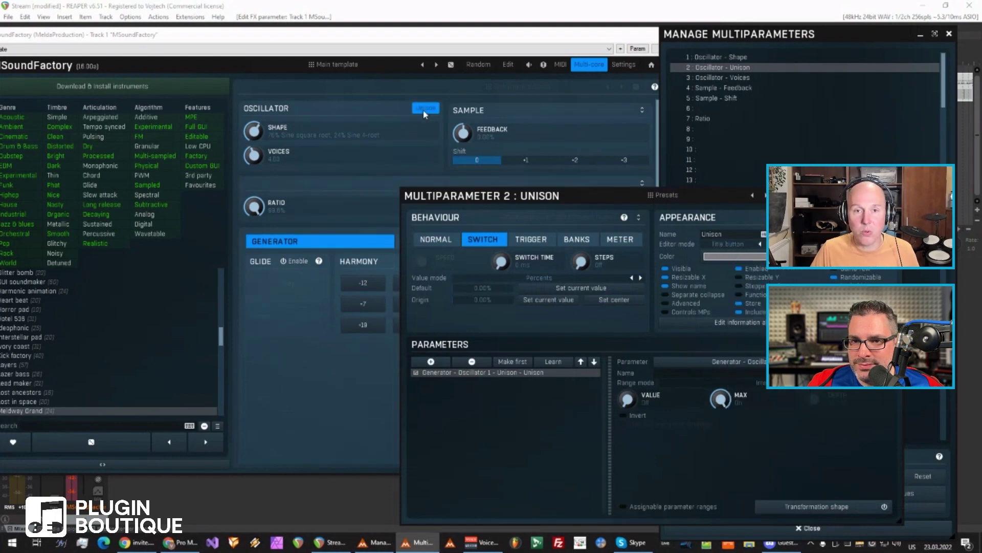
key("Escape")
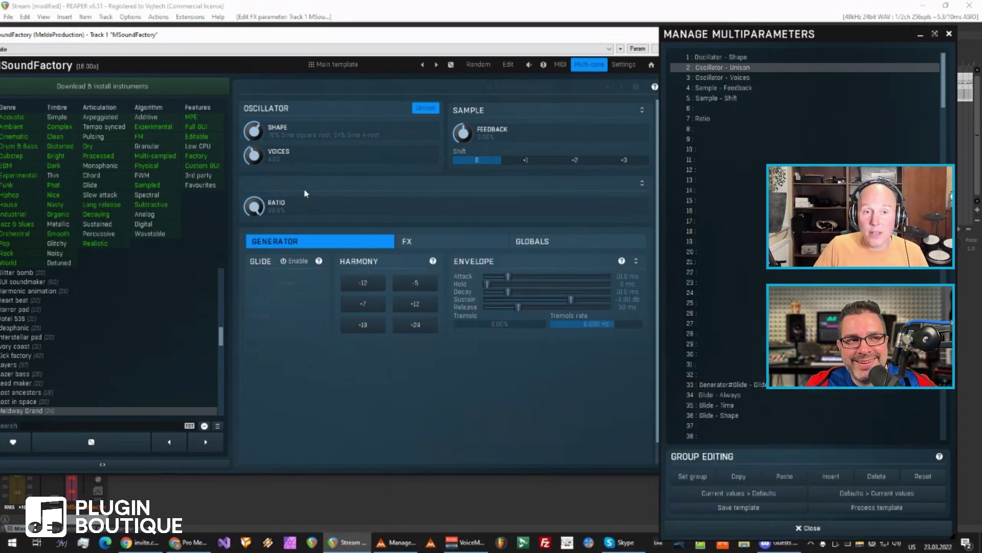
left_click_drag(363, 35, 319, 53)
left_click_drag(767, 34, 834, 37)
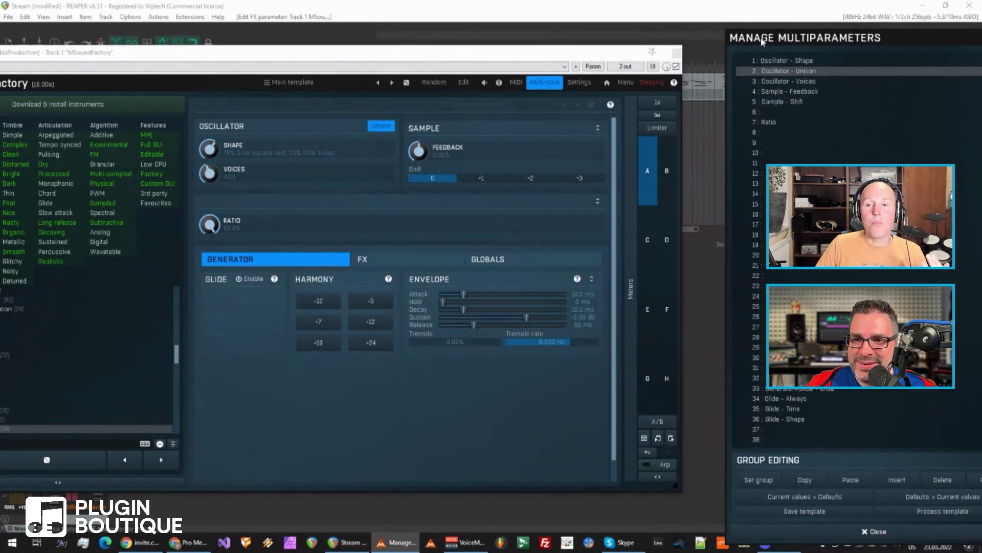